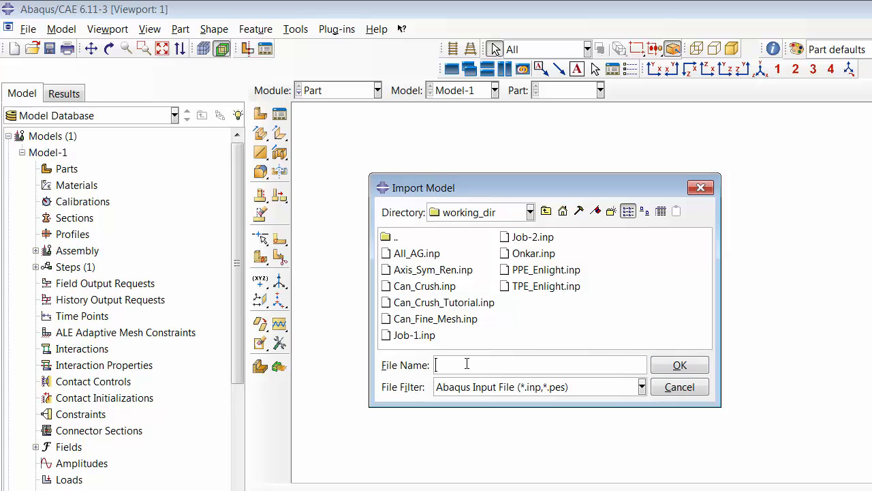
Step: Import the model from can_Fine_Mesh.inp in C:\Superman_Challenge\Can_Crush
text(C:\Superman_Challenge\Can_Crush)
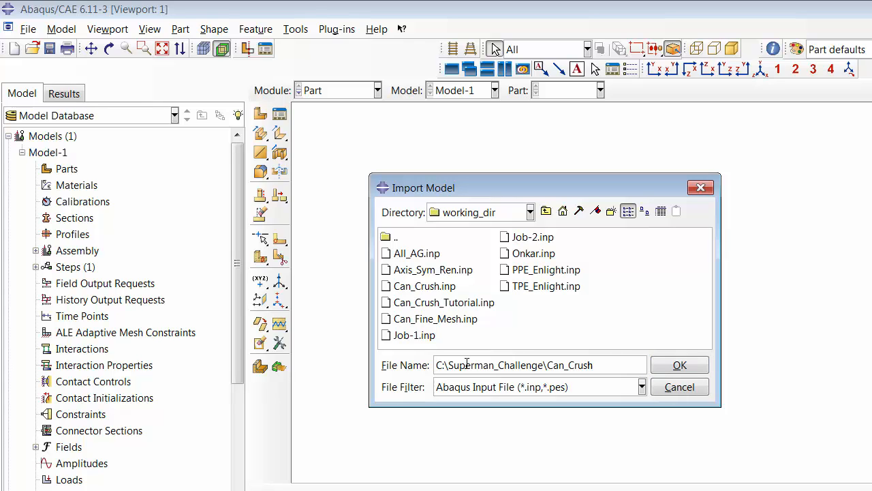
key(Return)
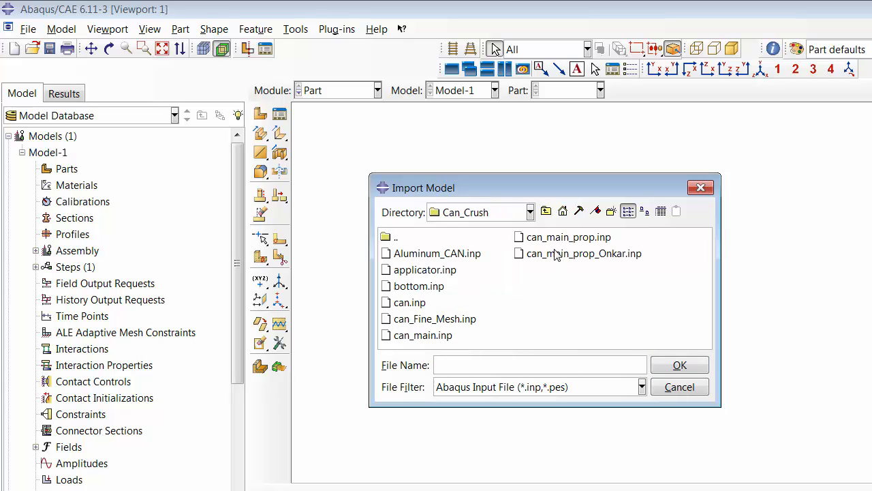
click(434, 319)
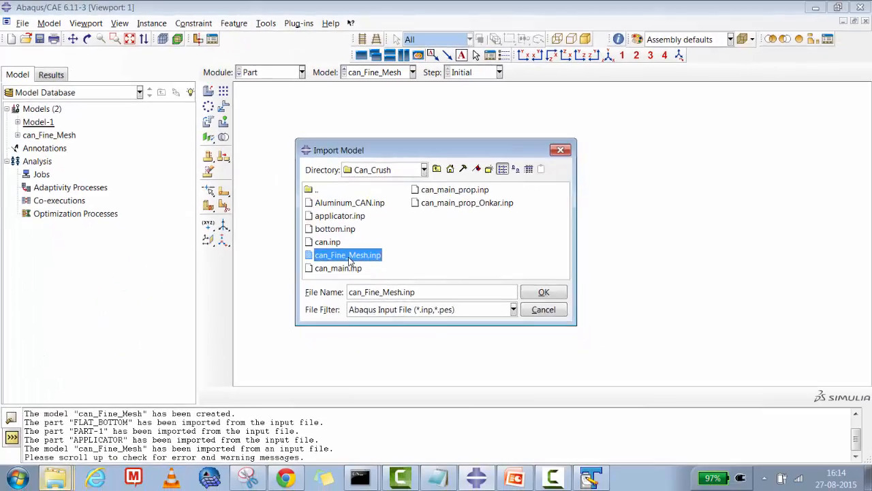
Step: Examine the imported can and plates assembly from several angles and list the parts of the can_Fine_Mesh model
click(87, 39)
drag(369, 205, 539, 144)
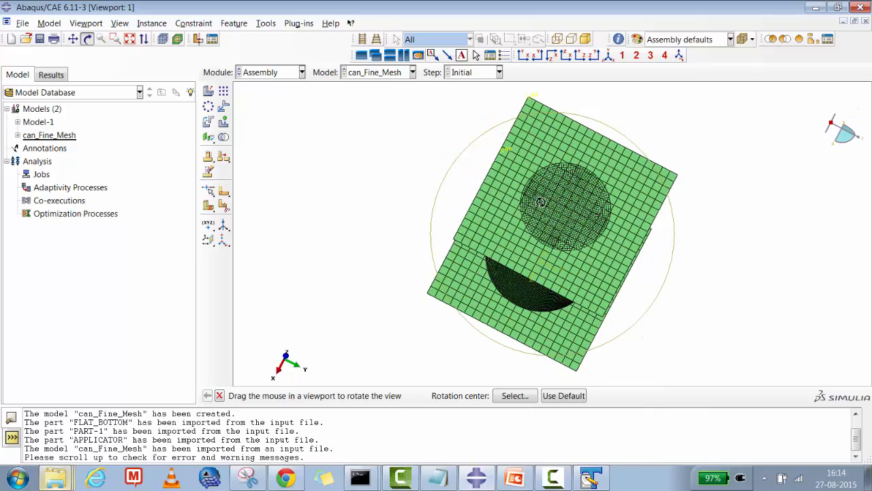
drag(601, 260, 610, 164)
drag(469, 239, 551, 238)
drag(431, 242, 528, 263)
drag(616, 250, 552, 188)
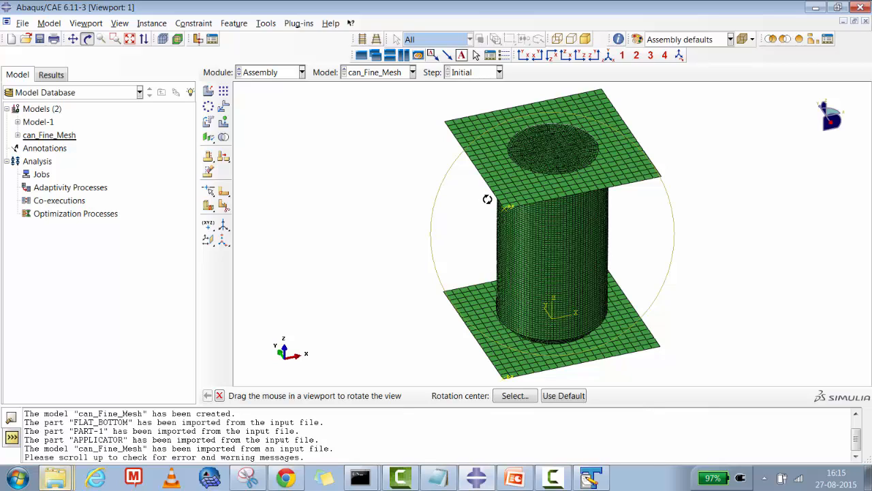
click(18, 136)
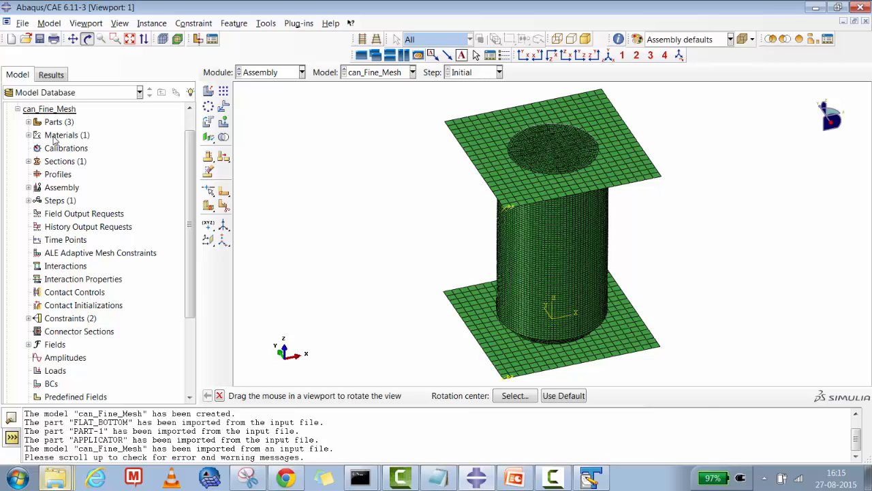
click(28, 122)
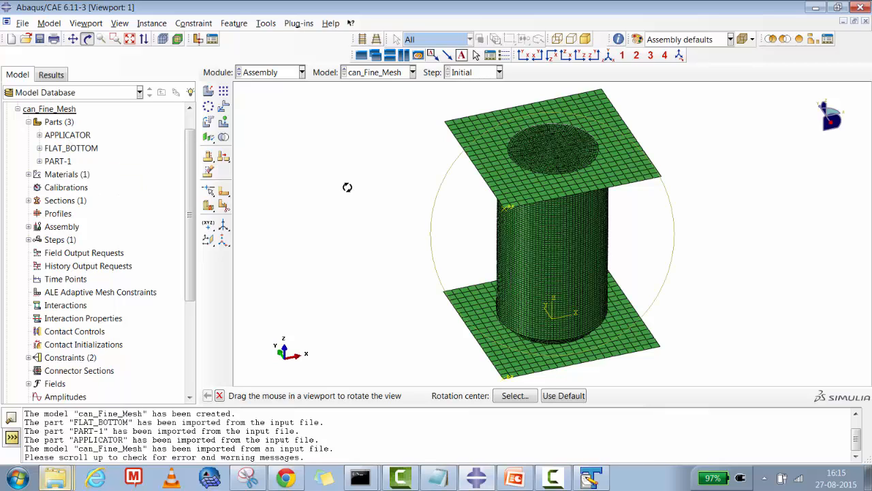
Step: Review the density and elastic properties of the ALUMINUM material
click(28, 175)
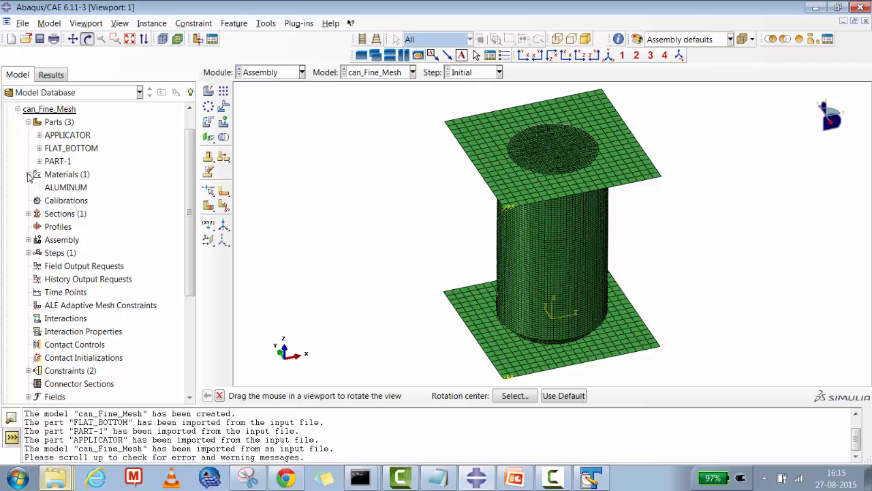
right_click(66, 188)
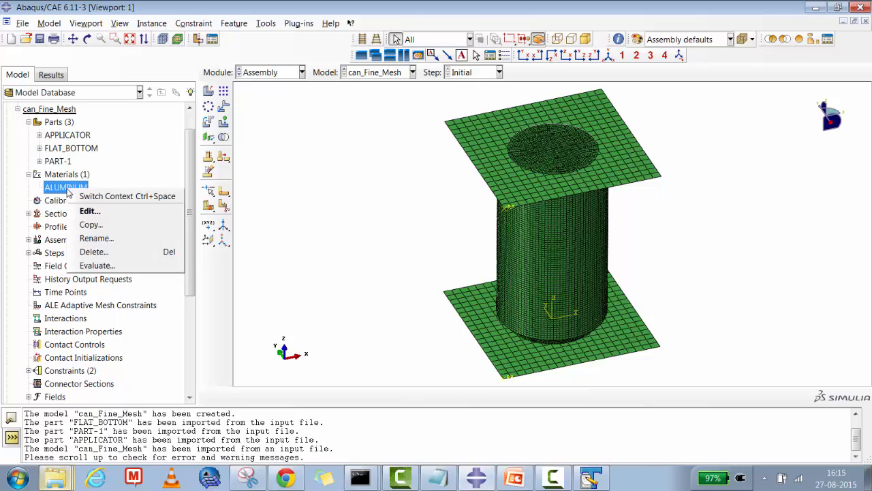
click(88, 212)
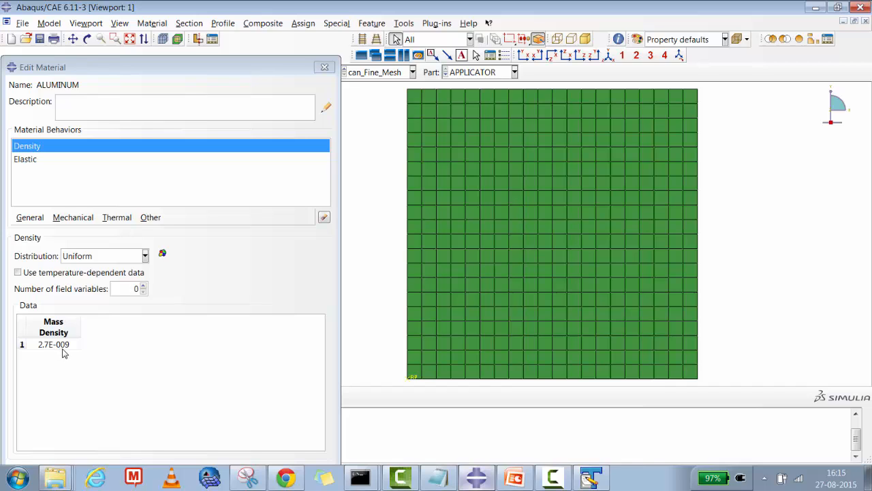
click(21, 161)
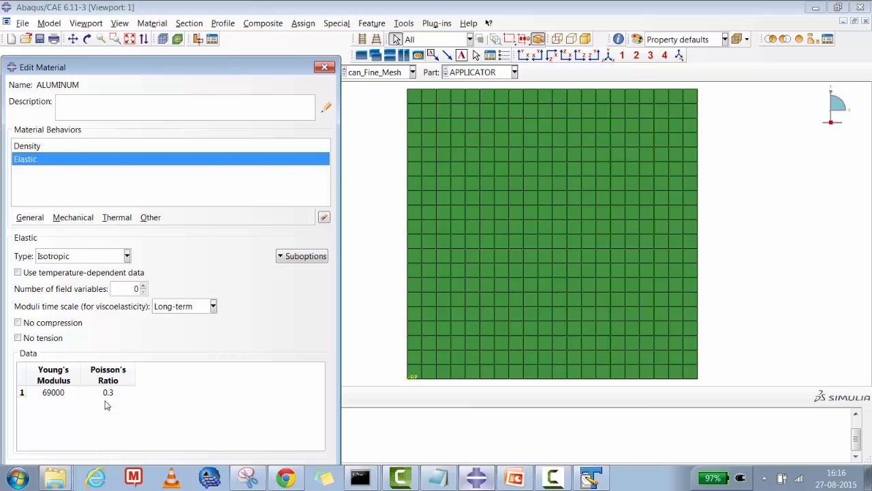
click(324, 67)
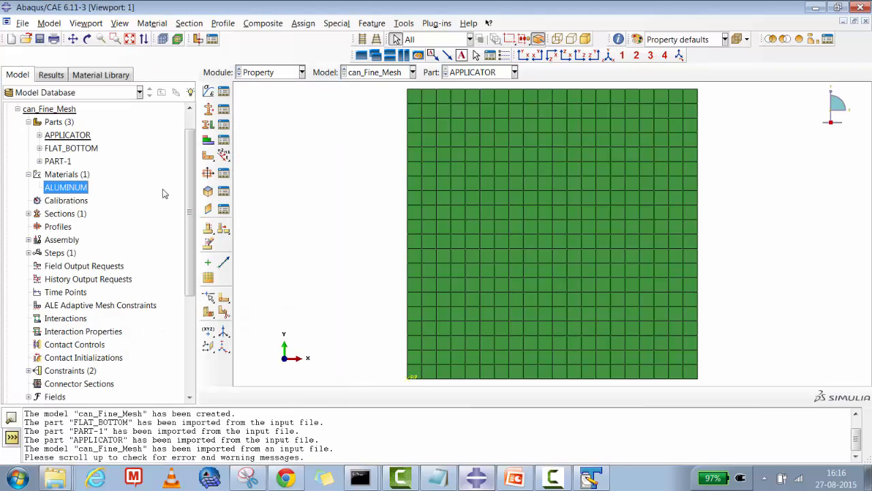
Step: Adjust the number of thickness integration points of the shell section Section-1-CAN_MESH and accept the section
click(28, 214)
right_click(68, 227)
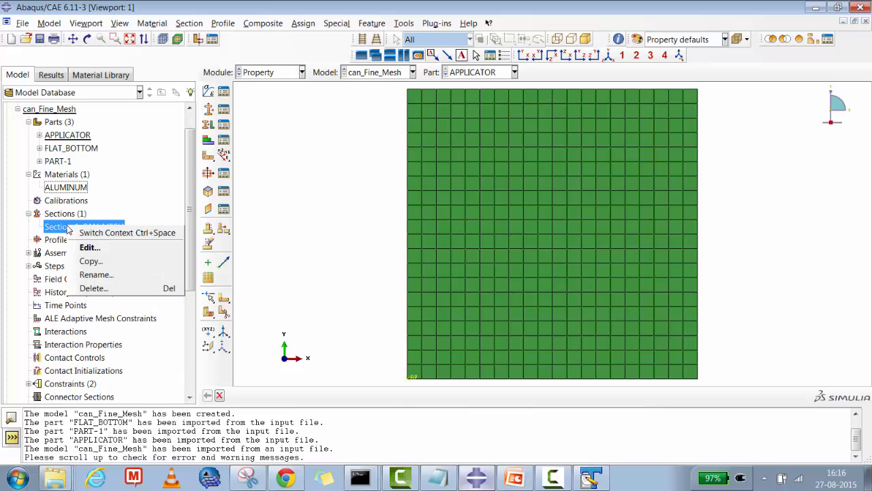
click(171, 248)
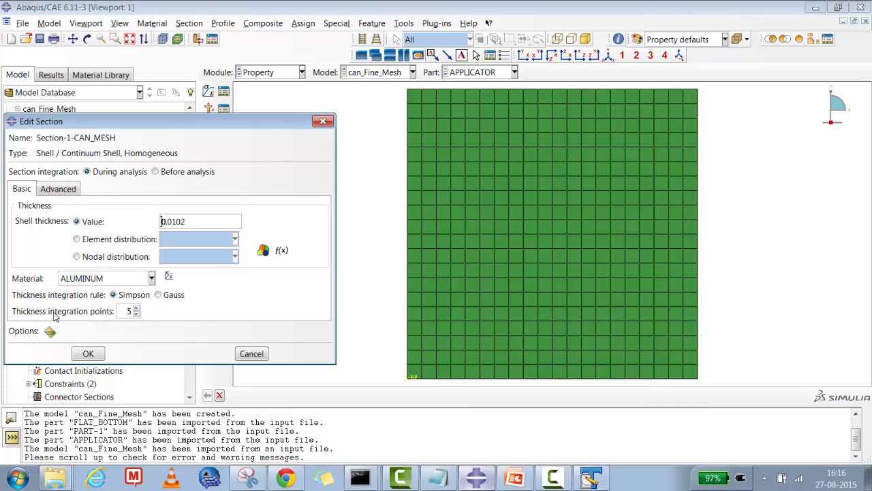
click(137, 308)
click(137, 308)
click(137, 314)
click(102, 354)
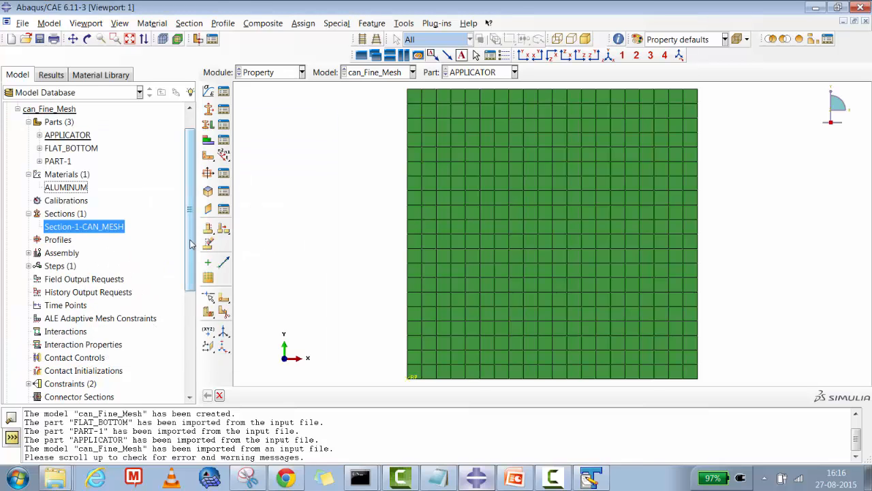
Step: Review the assembly's part instances and the analysis steps defined in the can_Fine_Mesh model
drag(190, 243, 191, 277)
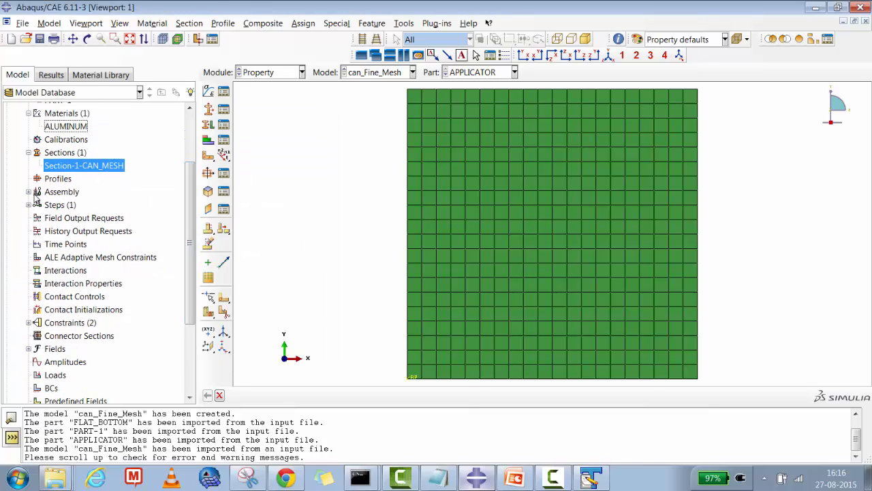
click(28, 191)
click(39, 204)
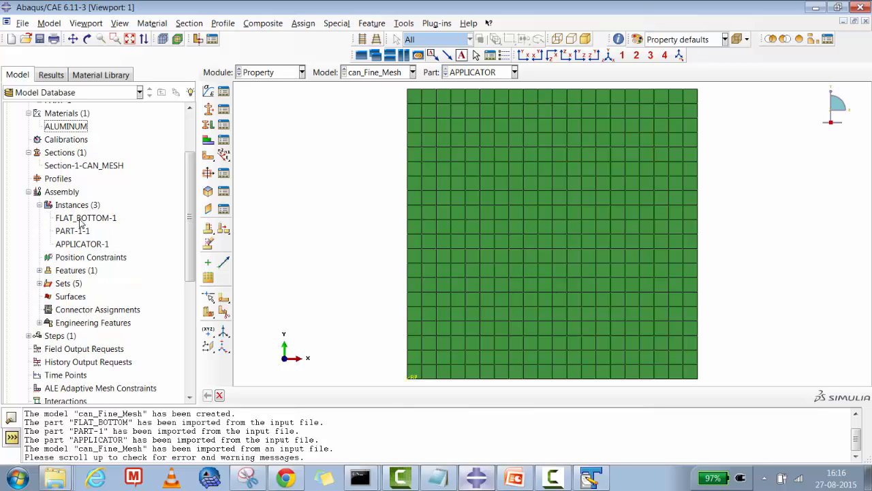
click(82, 220)
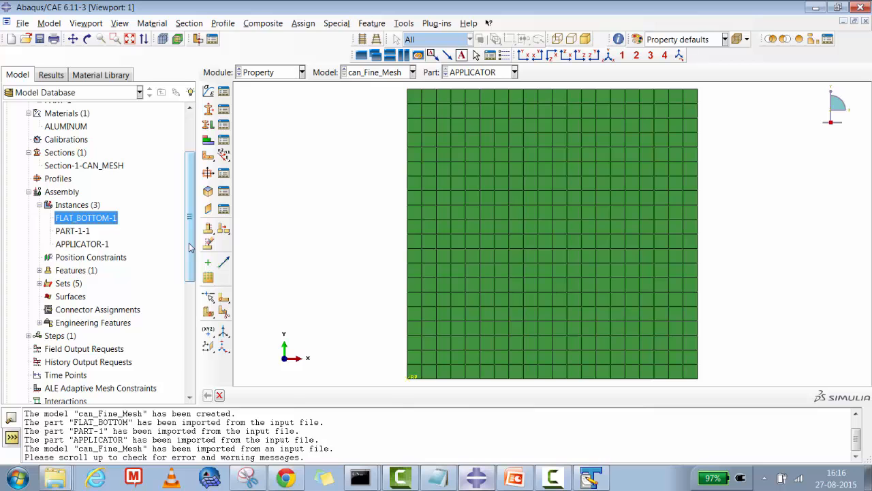
drag(191, 247, 190, 280)
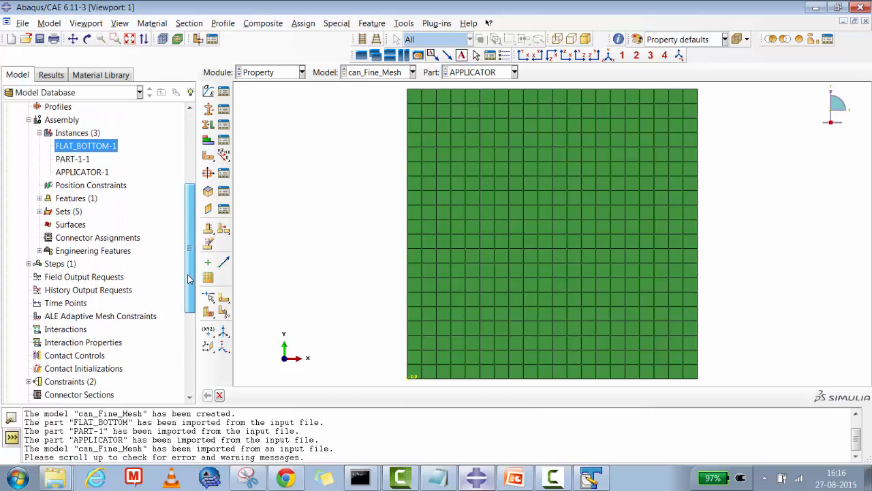
drag(190, 279, 190, 268)
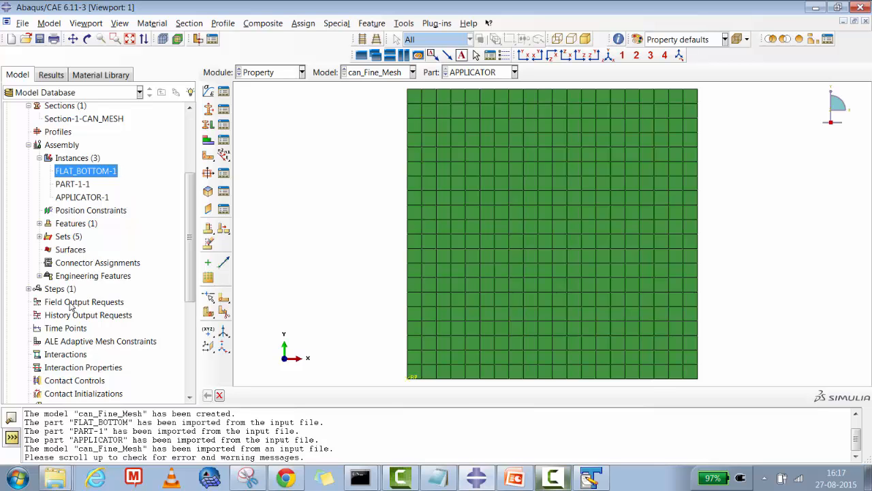
scroll(28, 262, down, 2)
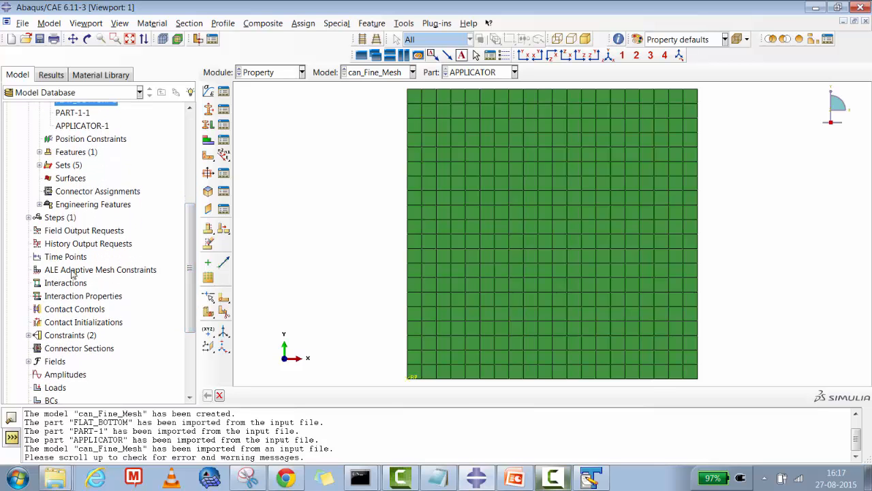
click(28, 216)
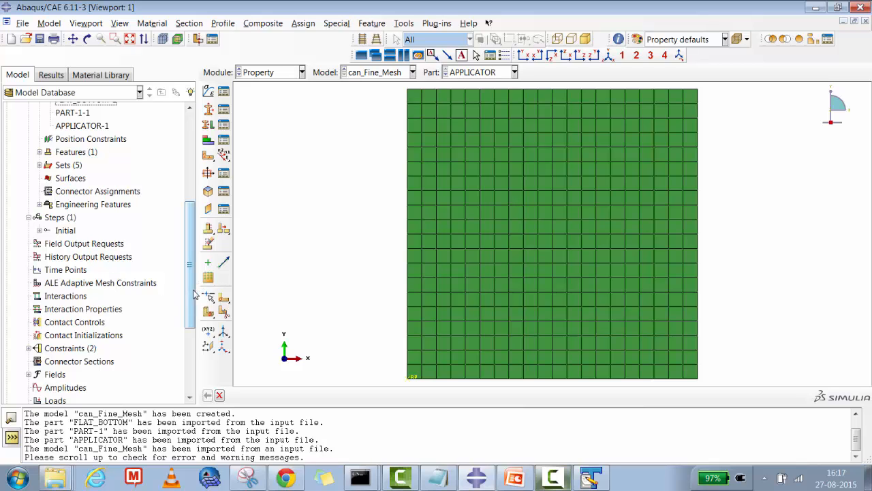
Step: Create an interaction property of type Contact named Friction
click(66, 312)
right_click(66, 312)
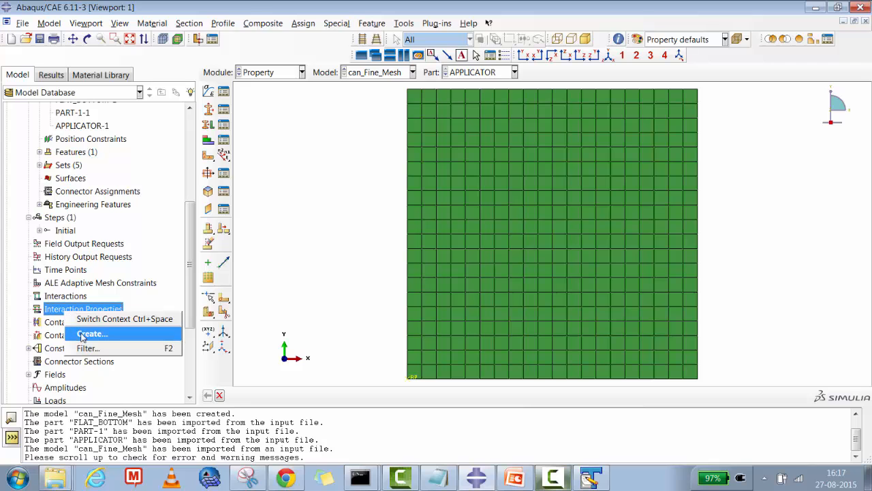
click(83, 332)
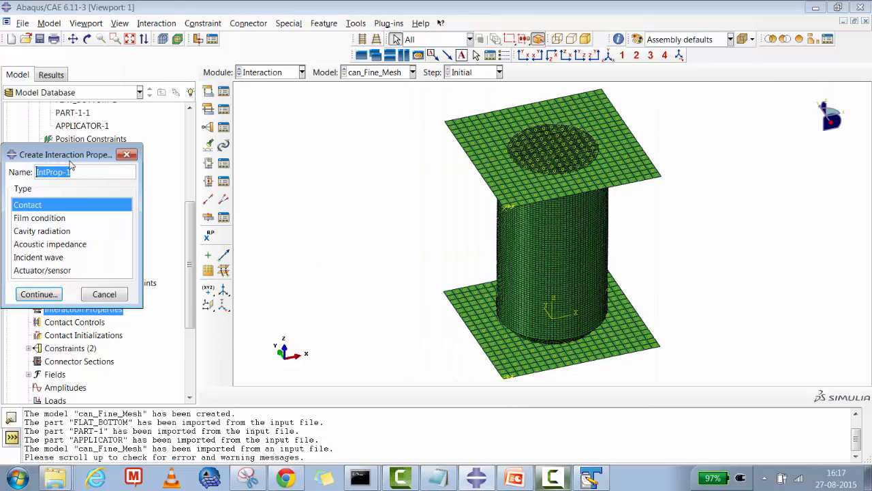
drag(404, 158, 364, 157)
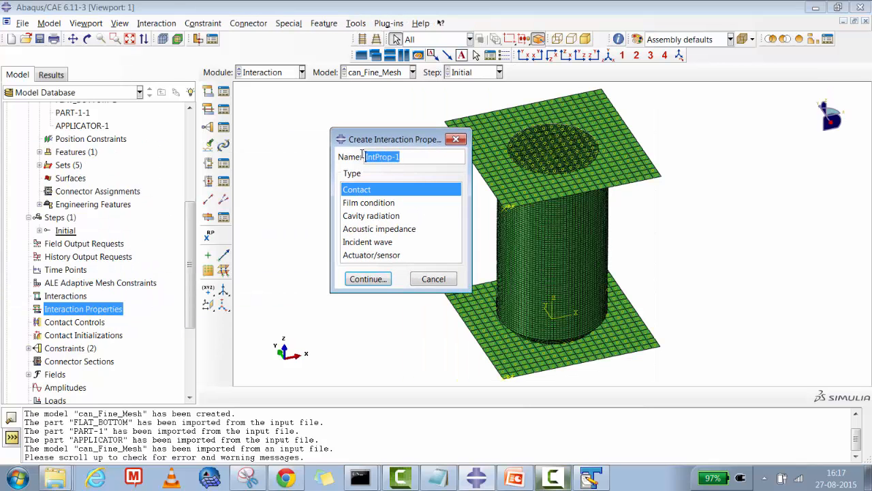
key(Caps_Lock)
text(F)
key(Caps_Lock)
text(riction)
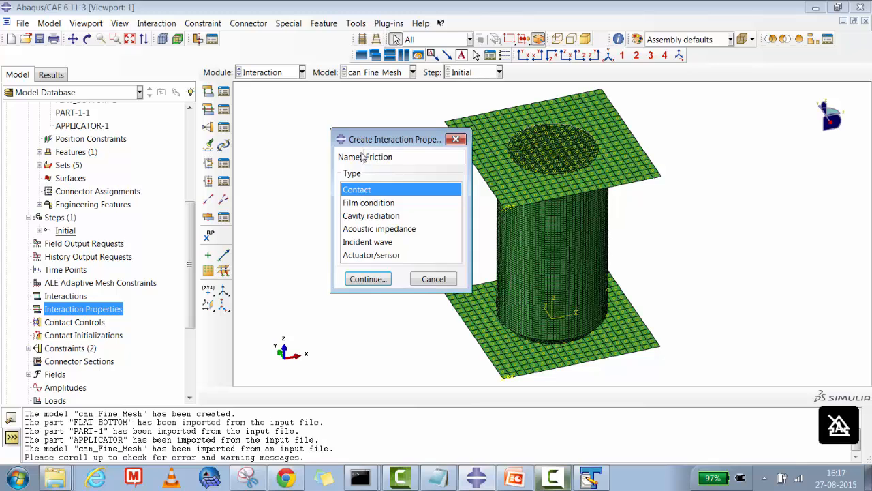
click(366, 280)
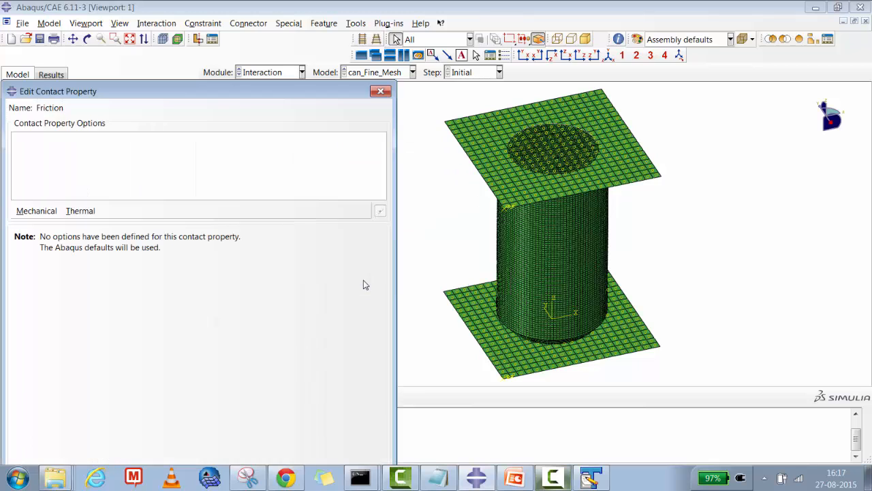
Step: Add tangential behavior to the Friction contact property with the Penalty formulation and a friction coefficient of 1.0
drag(216, 96, 320, 67)
click(139, 182)
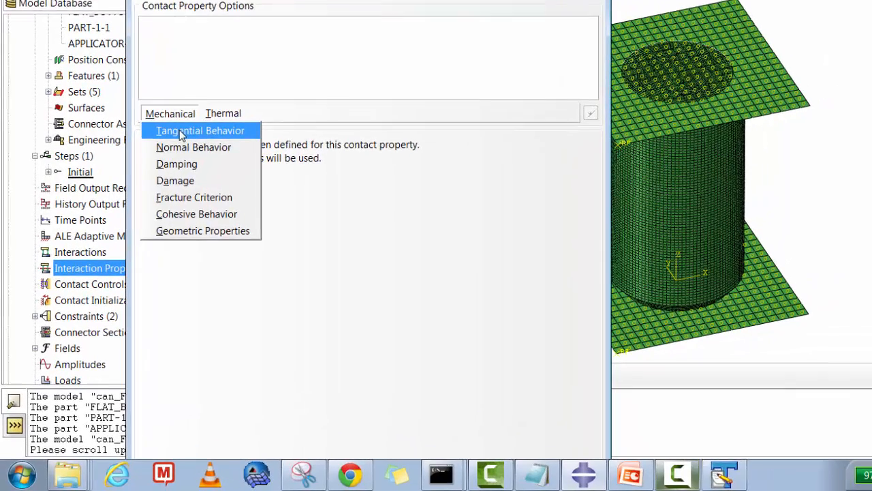
click(148, 198)
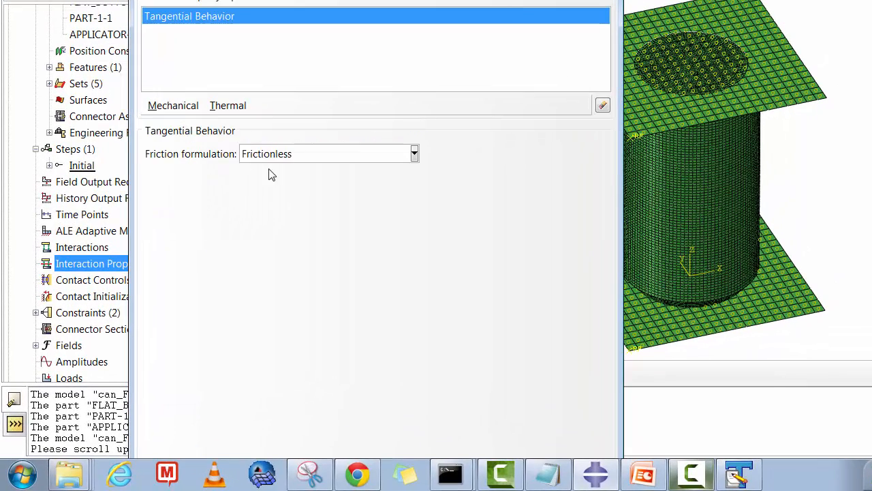
click(319, 155)
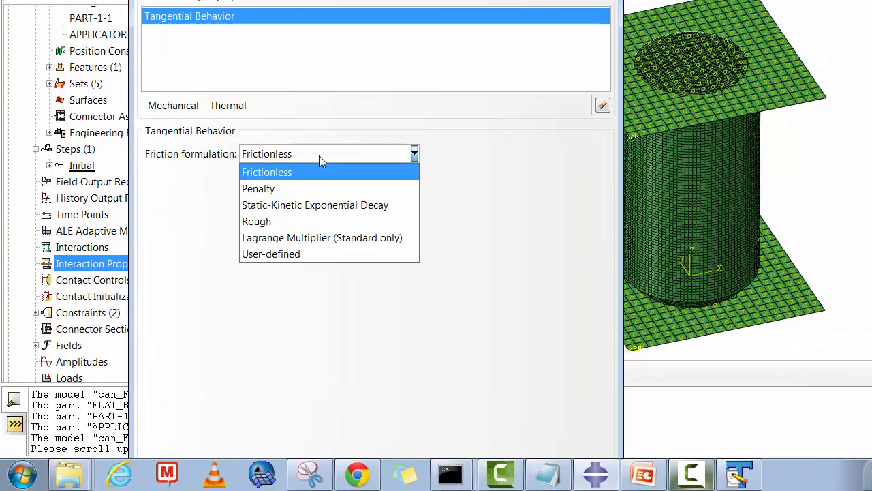
click(277, 193)
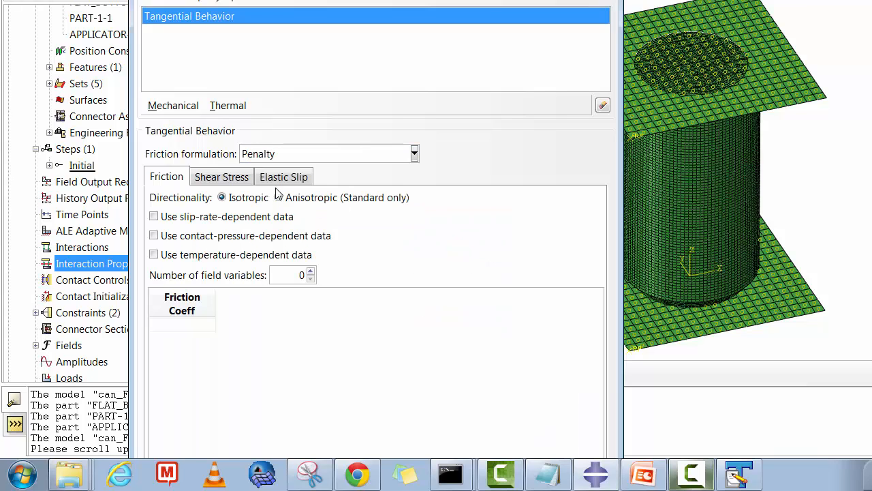
click(192, 327)
text(1.0)
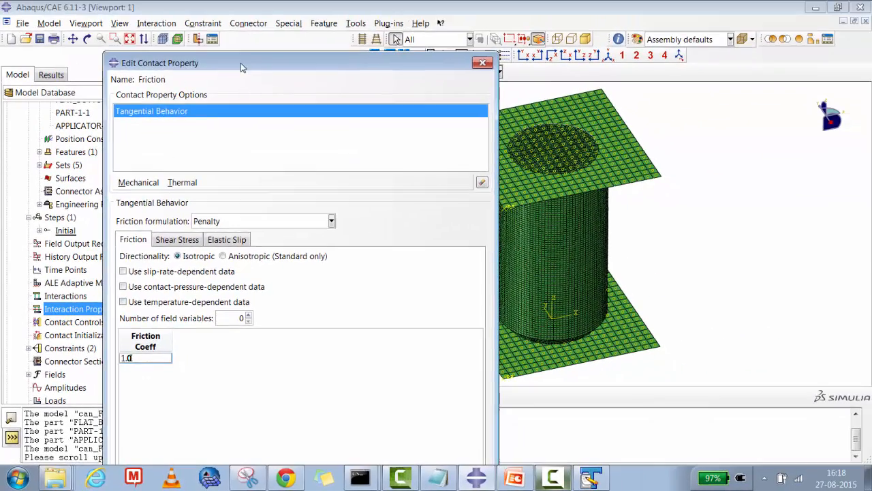
drag(240, 66, 306, 18)
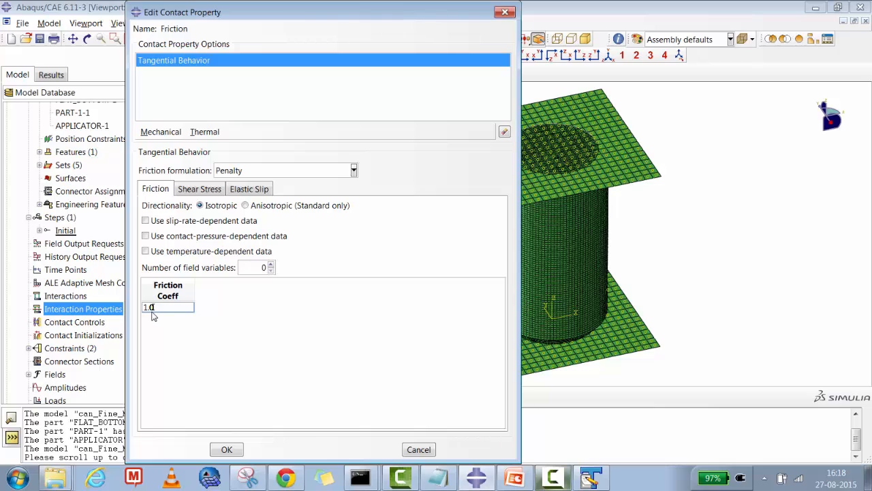
click(225, 450)
Step: Create a General contact (Explicit) interaction in the Initial step for all surfaces with self, using Friction as the global contact property
right_click(73, 302)
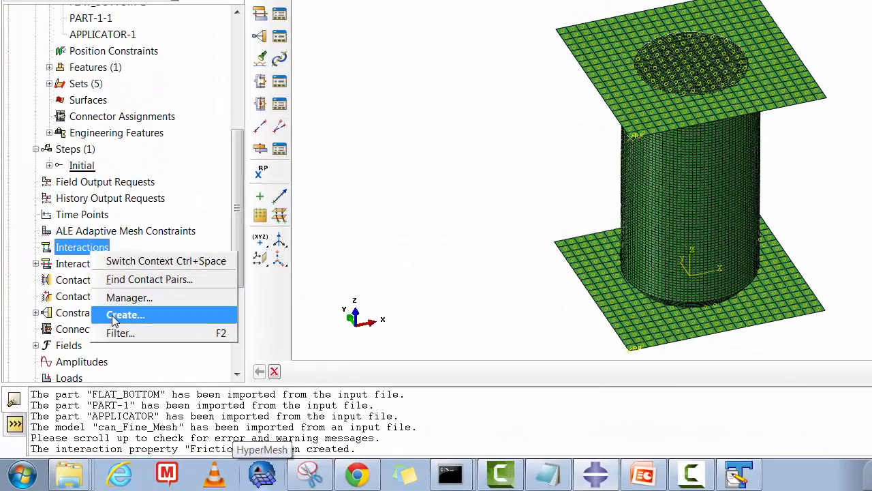
click(100, 349)
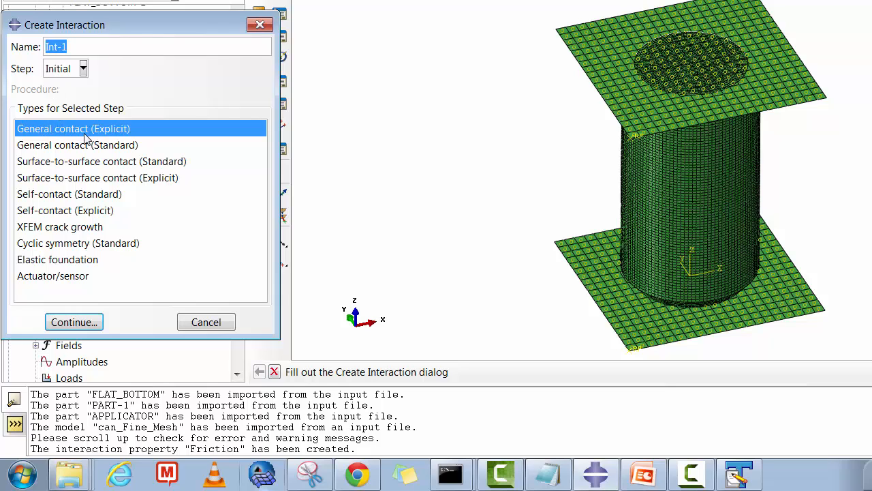
click(76, 321)
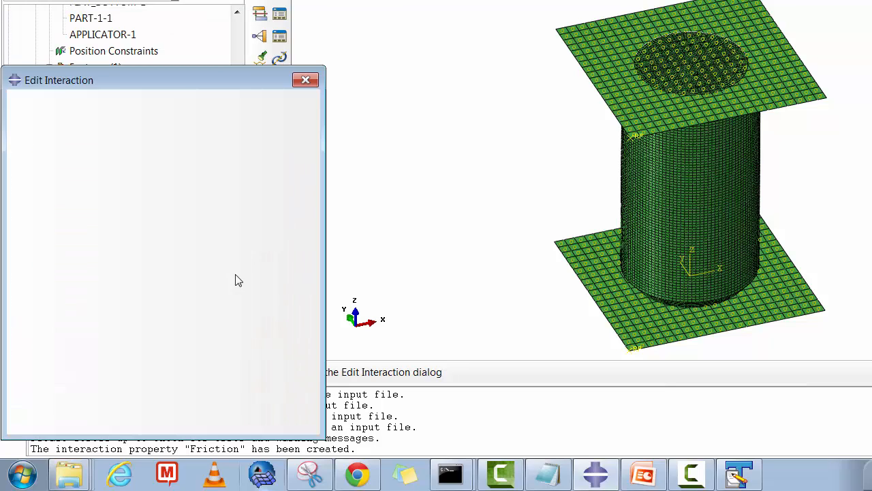
drag(210, 86, 266, 2)
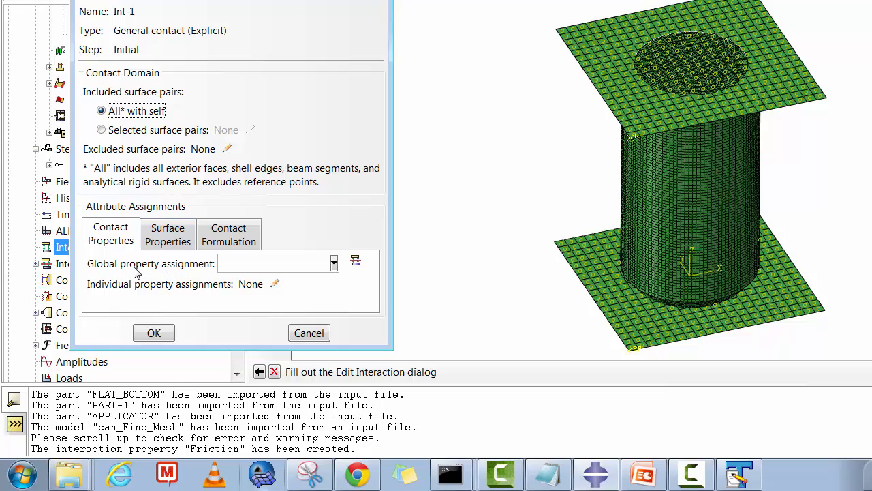
click(333, 263)
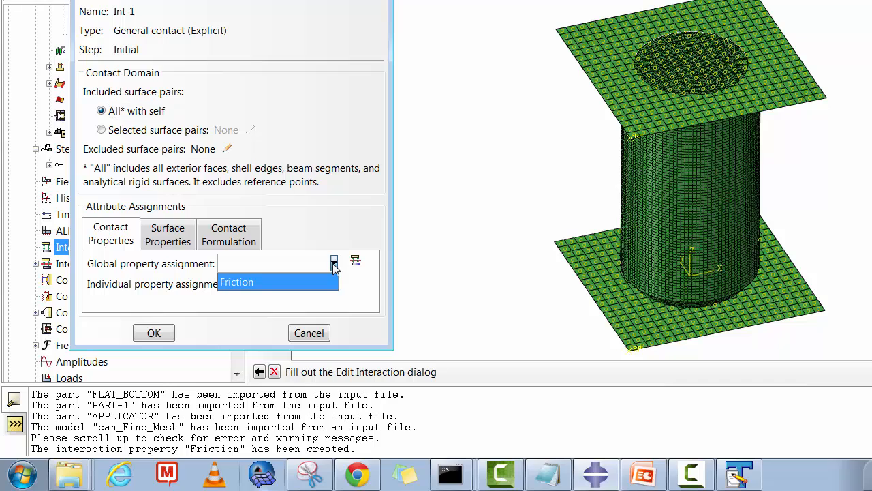
click(255, 282)
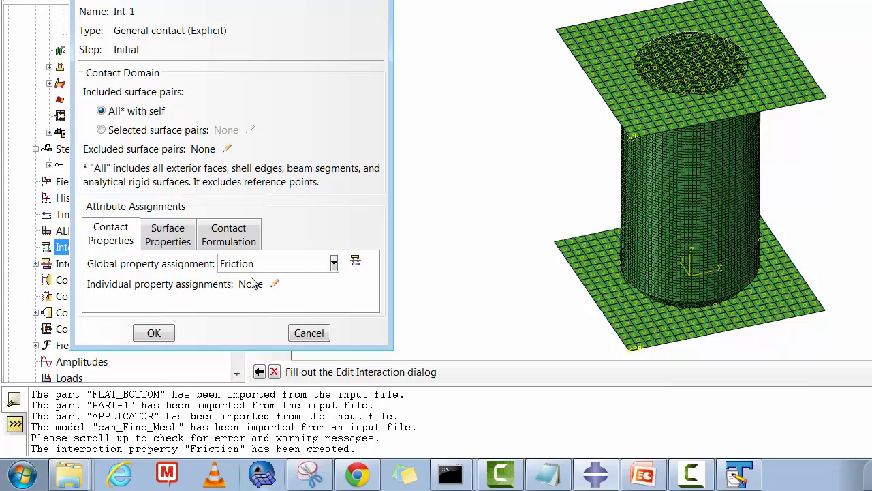
click(154, 333)
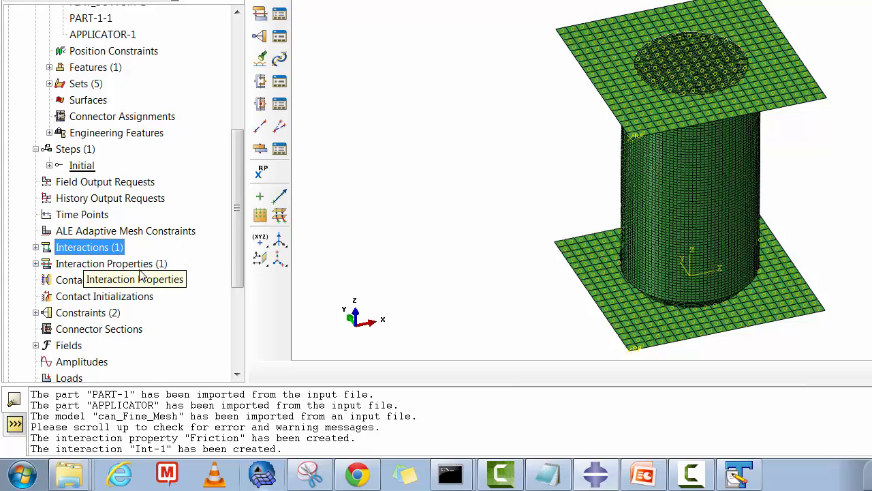
Step: Start a Displacement/Rotation boundary condition in the Initial step, applied to the bottom plate's reference point as a mesh region
drag(236, 227, 237, 296)
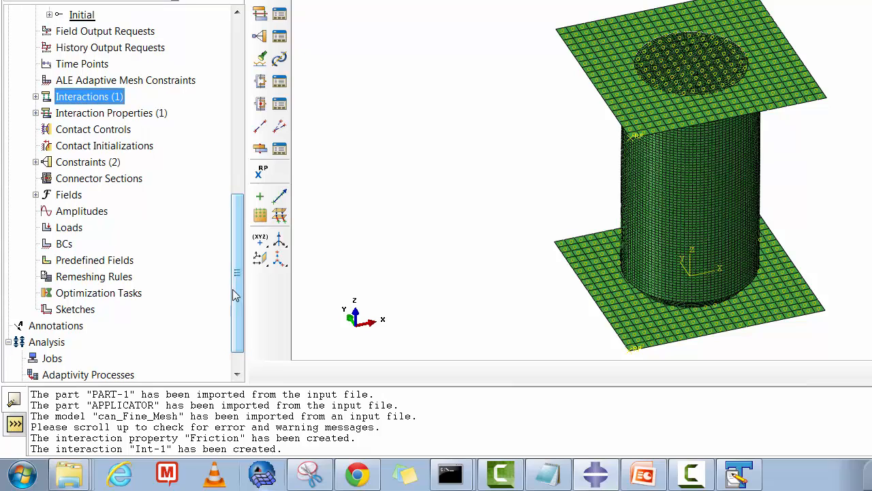
click(64, 245)
right_click(64, 246)
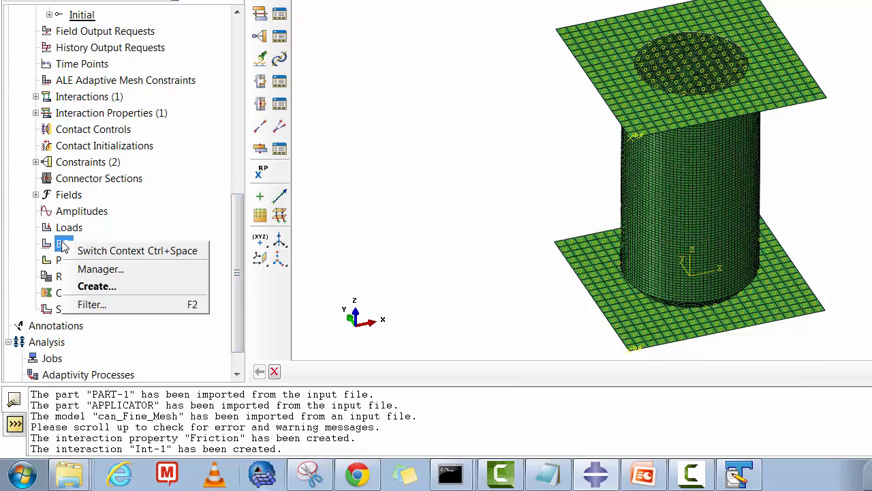
click(85, 290)
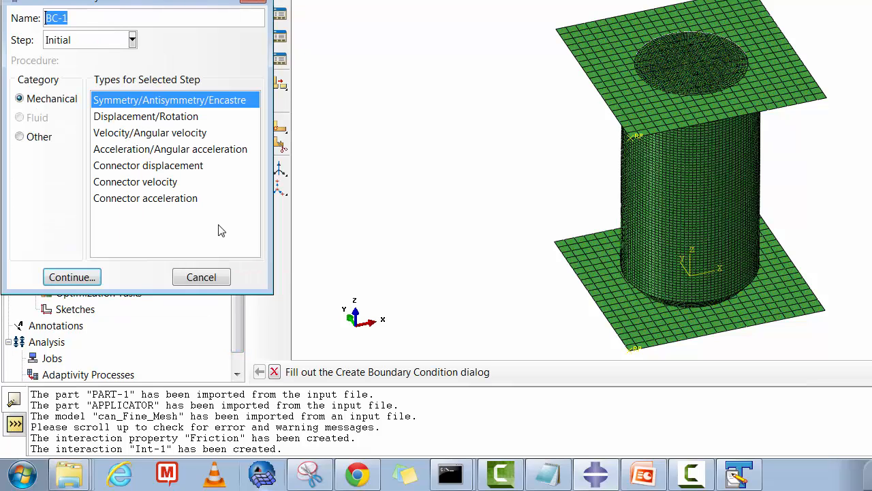
click(129, 118)
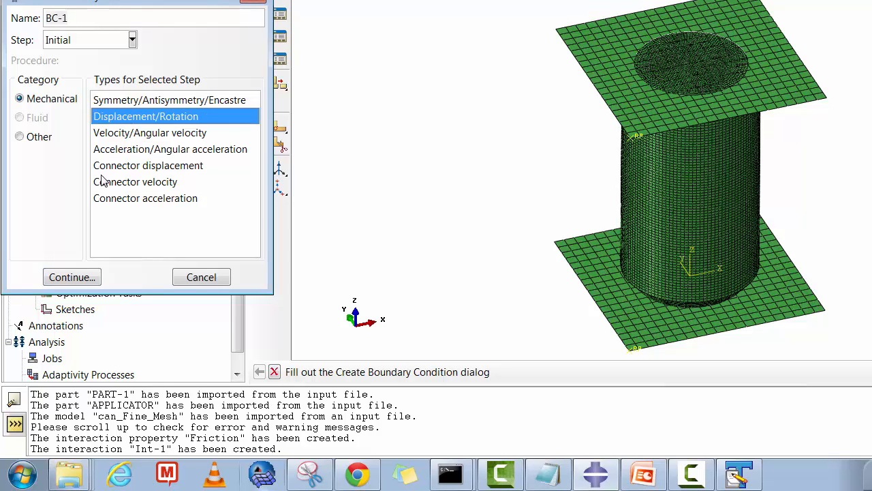
click(70, 277)
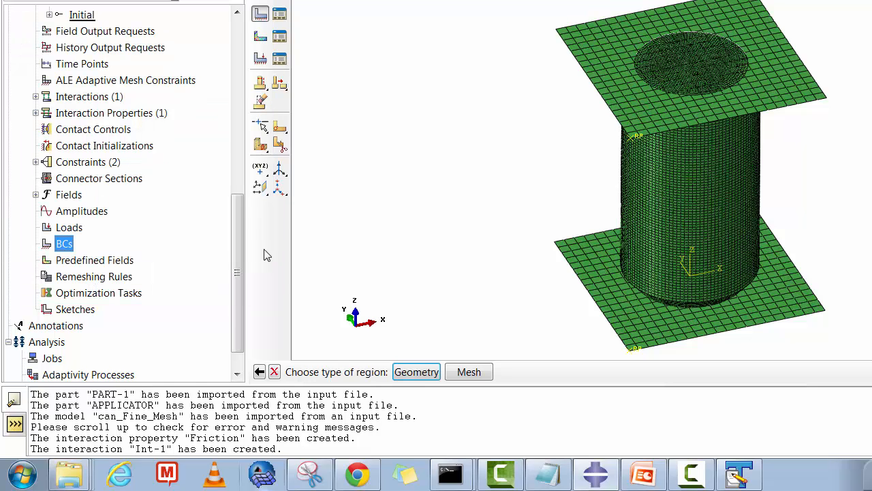
click(468, 372)
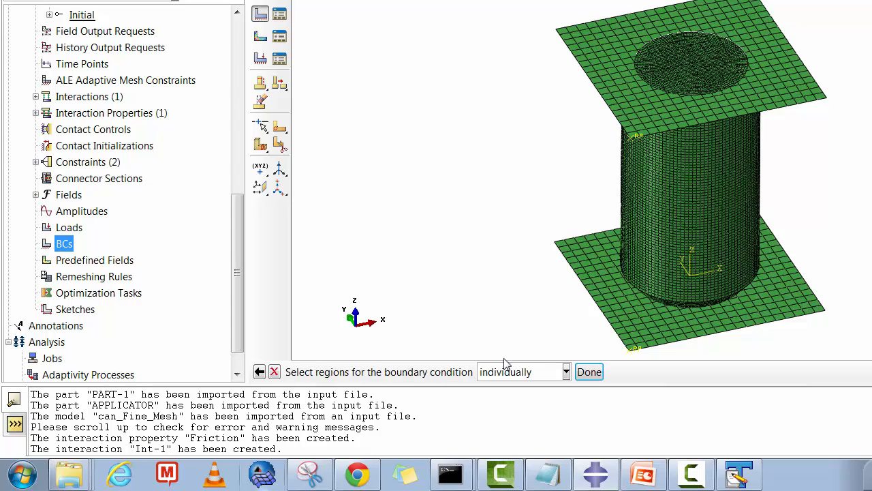
click(631, 352)
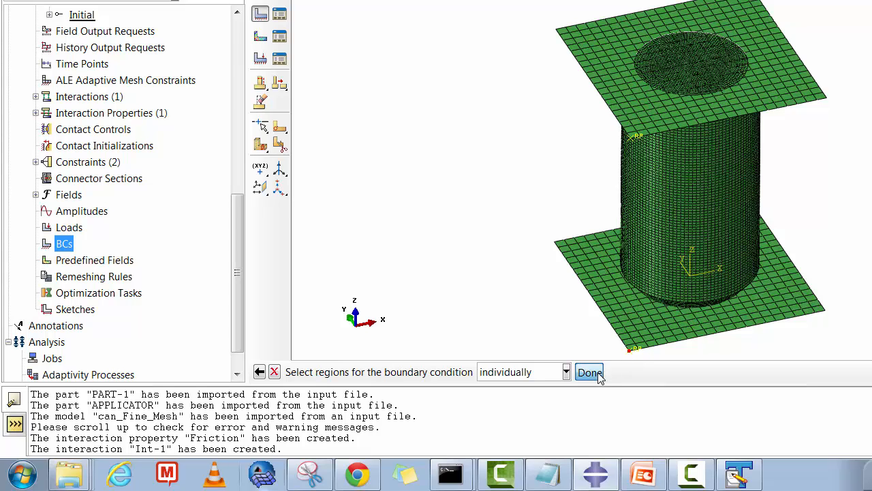
click(590, 372)
Step: Constrain all six degrees of freedom, U1 to U3 and UR1 to UR3, at the bottom plate's reference point
click(15, 132)
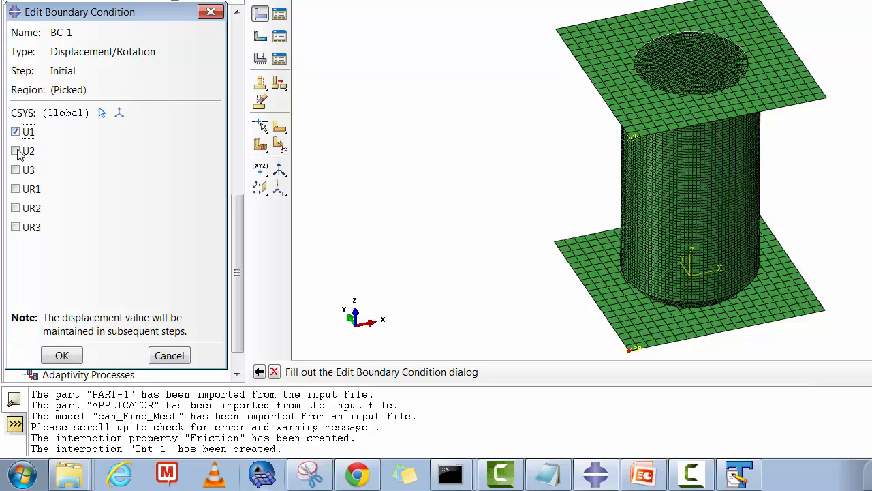
click(15, 151)
click(15, 170)
click(15, 189)
click(15, 208)
click(15, 227)
click(61, 355)
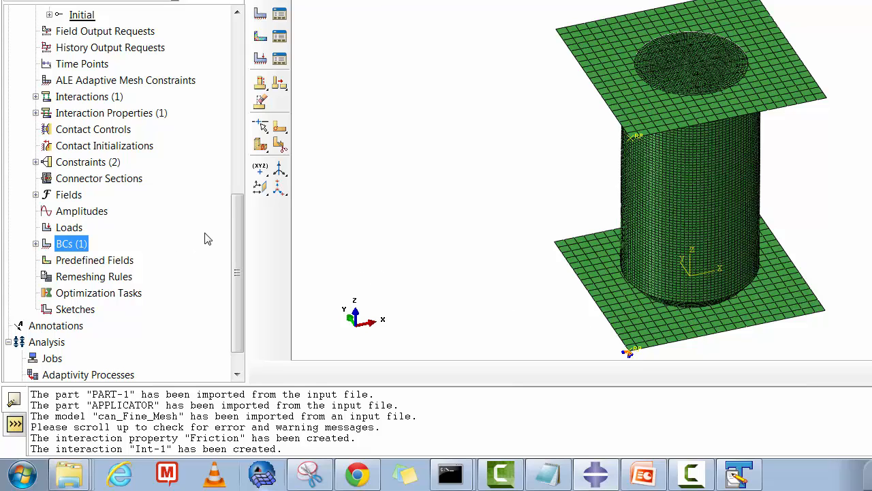
Step: Create a Dynamic, Explicit analysis step named Al_Can_Crush after the Initial step
drag(234, 231, 238, 203)
click(68, 80)
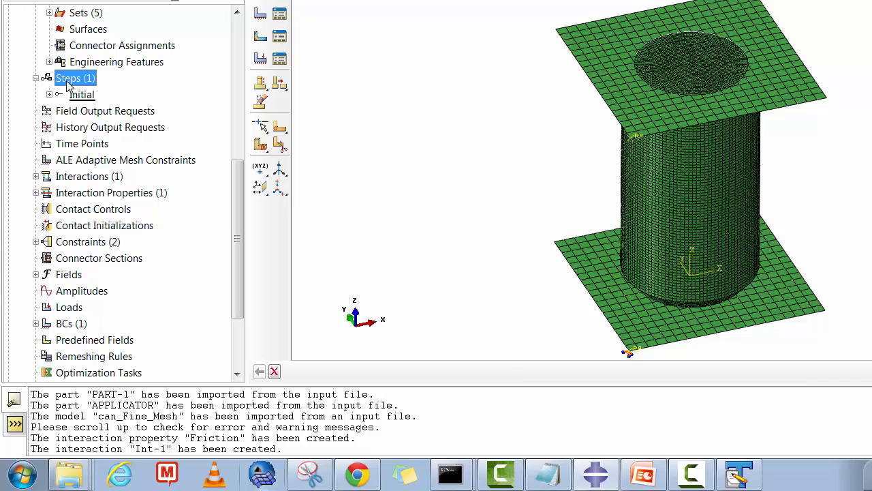
right_click(68, 83)
click(101, 109)
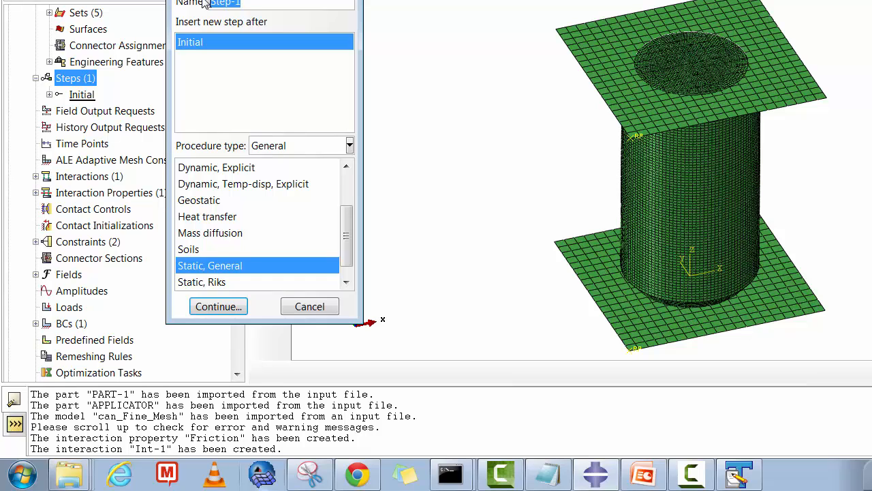
text(Al_Can_Crush)
click(222, 170)
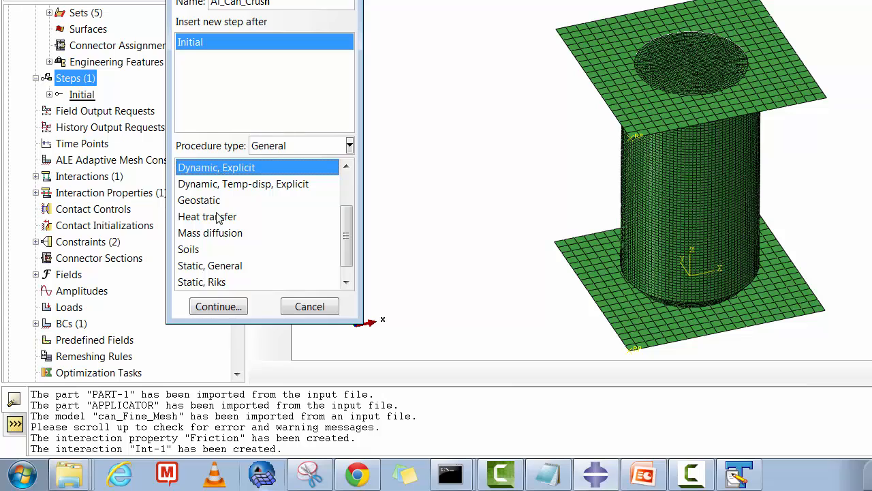
click(222, 312)
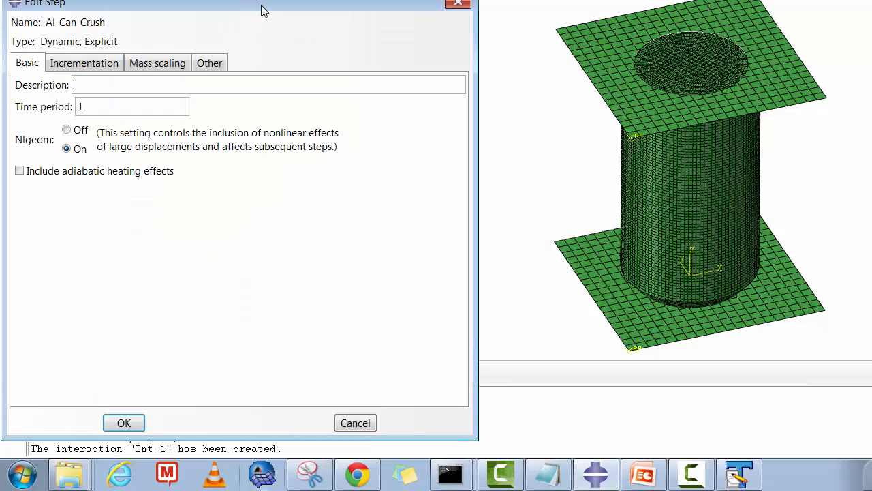
Step: Set the Al_Can_Crush step's time period to 0.1 and its description to "Can Crush test"
drag(264, 5, 373, 0)
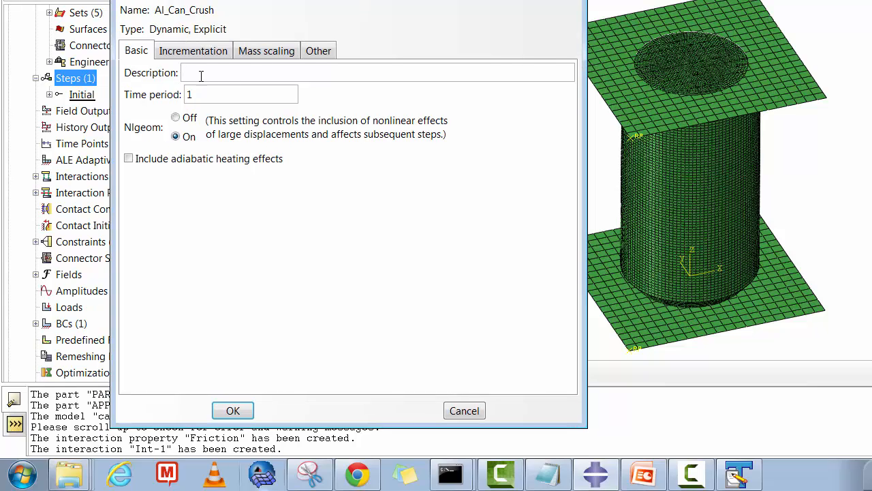
drag(198, 94, 186, 95)
text(0.0)
text(1)
key(BackSpace)
key(BackSpace)
text(1)
click(185, 71)
text(Can Crush test)
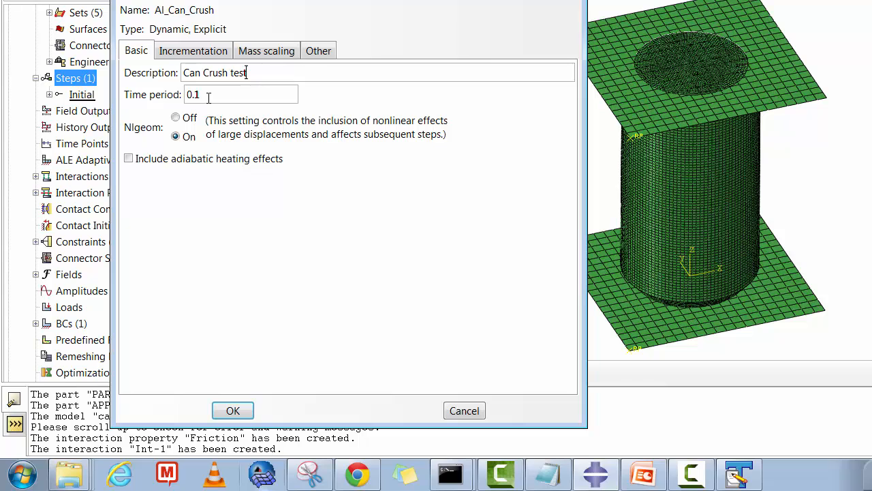
click(231, 411)
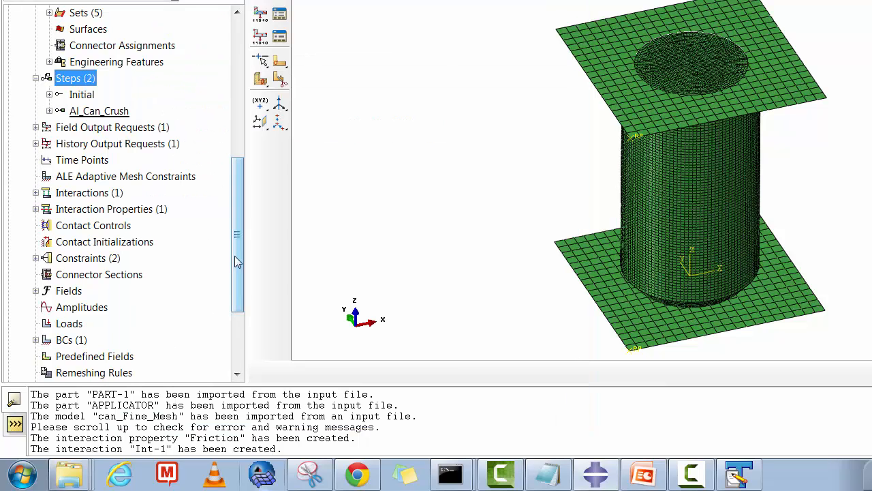
Step: Start a Displacement/Rotation boundary condition named Displacement in the Al_Can_Crush step
drag(234, 256, 232, 296)
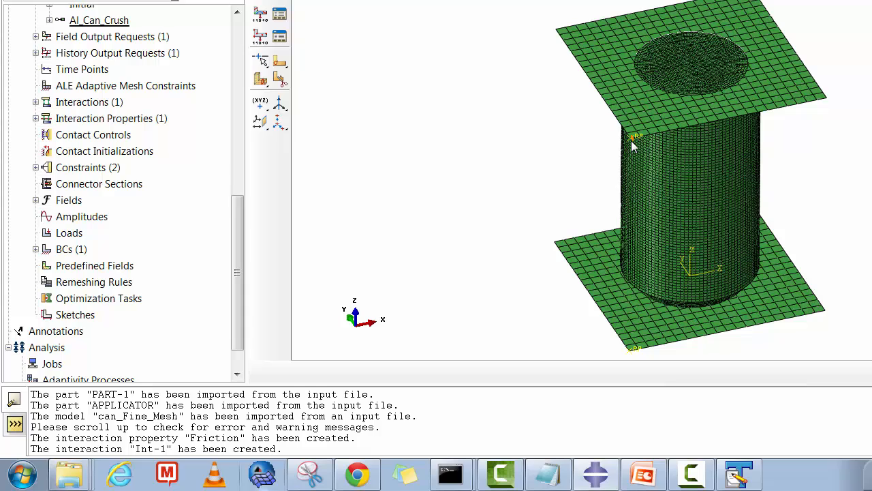
right_click(67, 252)
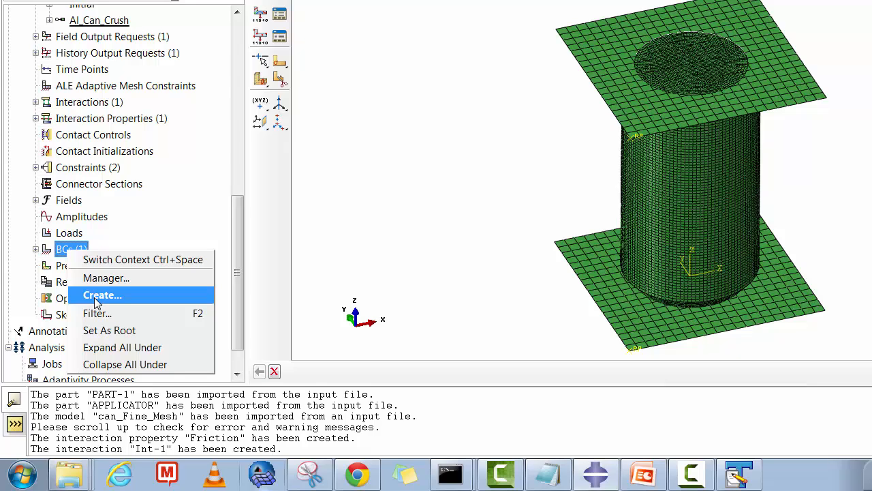
click(96, 295)
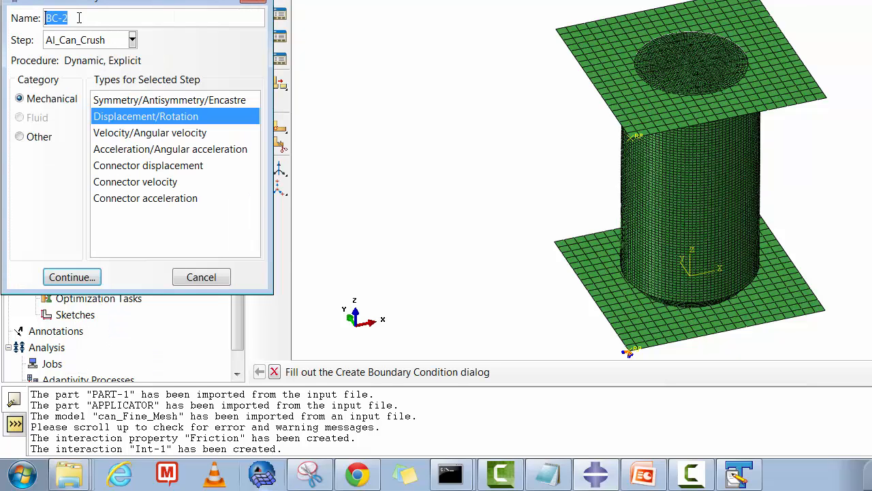
text(D)
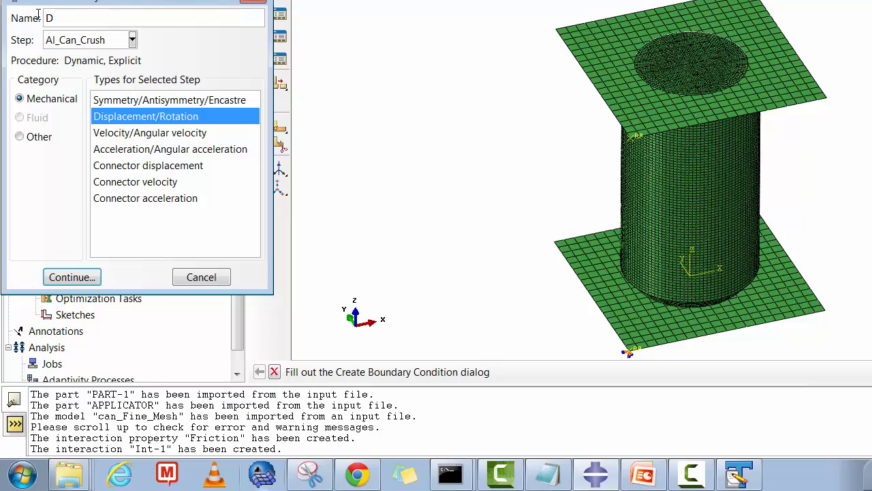
text(isplacement)
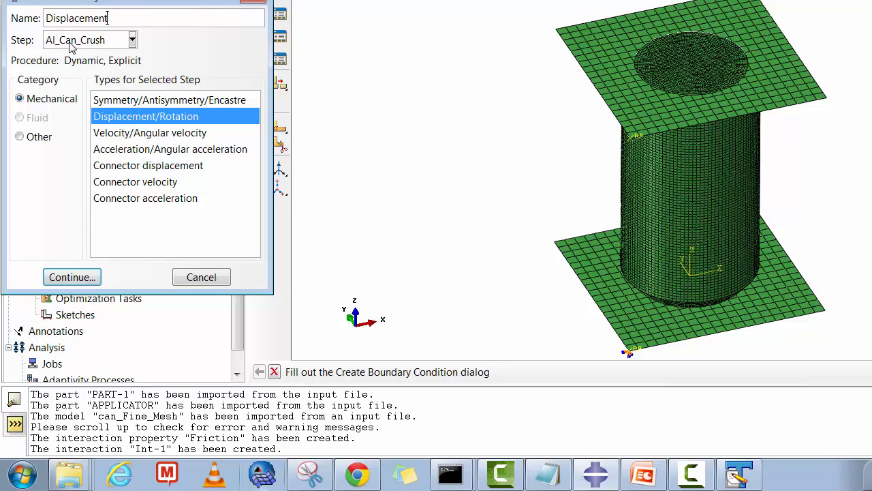
click(60, 278)
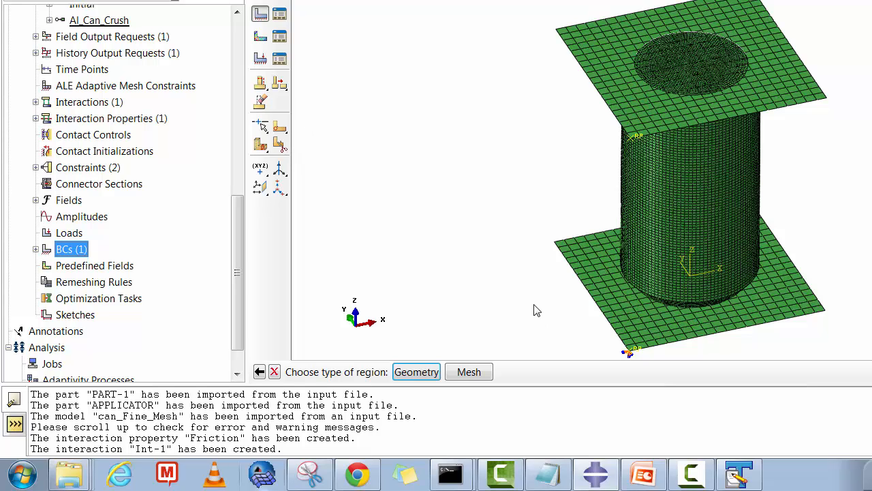
Step: Assign the top plate's reference point as the mesh region of the Displacement boundary condition
click(470, 372)
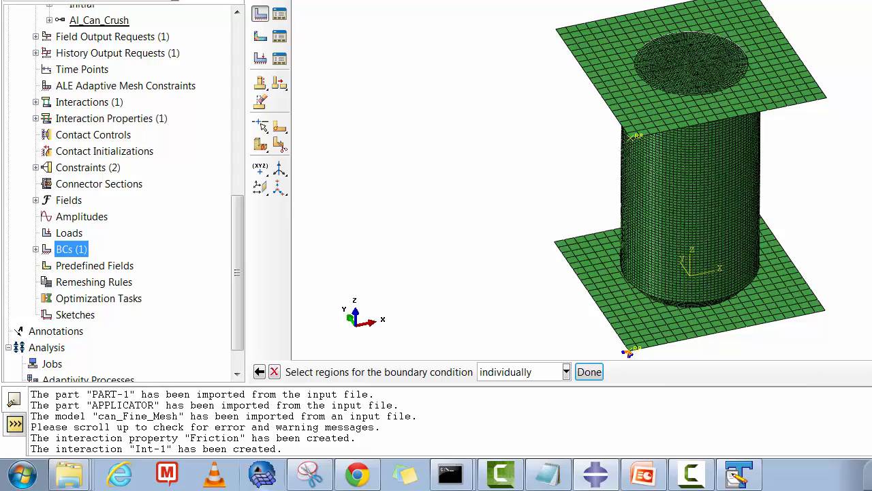
key(F3)
drag(646, 147, 606, 237)
click(275, 372)
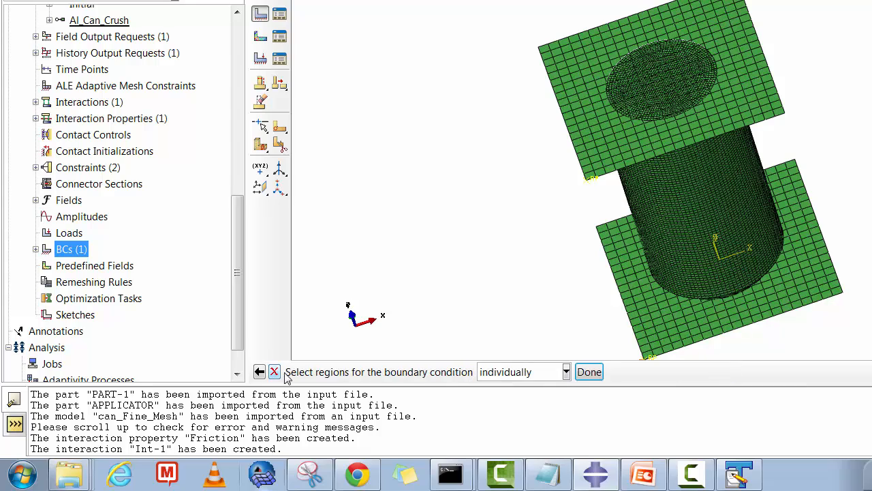
click(587, 181)
click(589, 372)
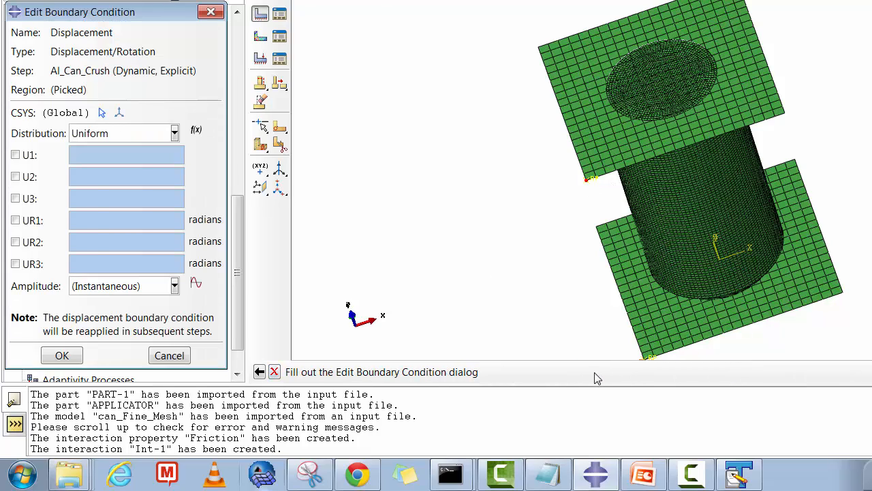
Step: Constrain U1, U2, UR1, UR2 and UR3 to 0 and set U3 to -25.4 in the Displacement boundary condition
click(15, 155)
click(15, 177)
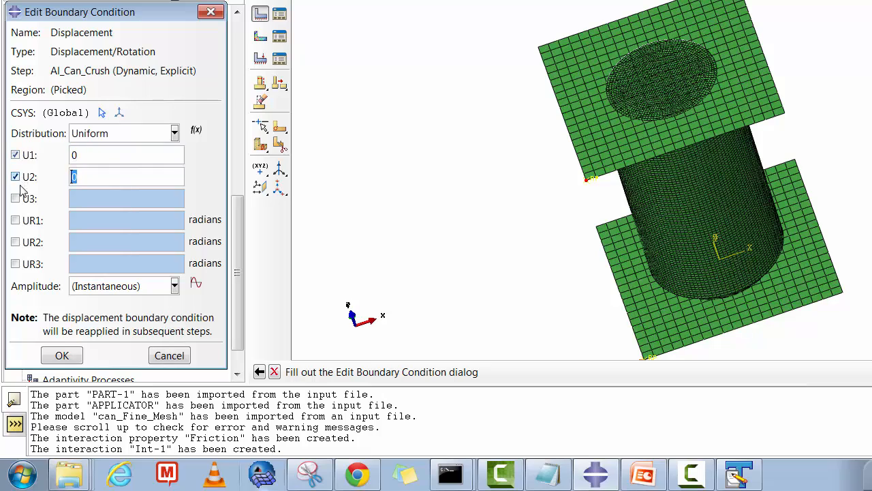
click(15, 220)
click(15, 242)
click(15, 264)
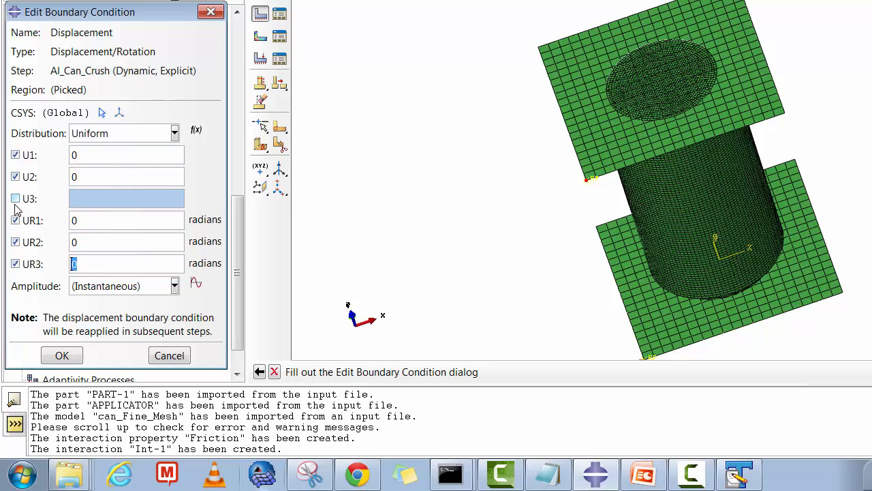
click(15, 199)
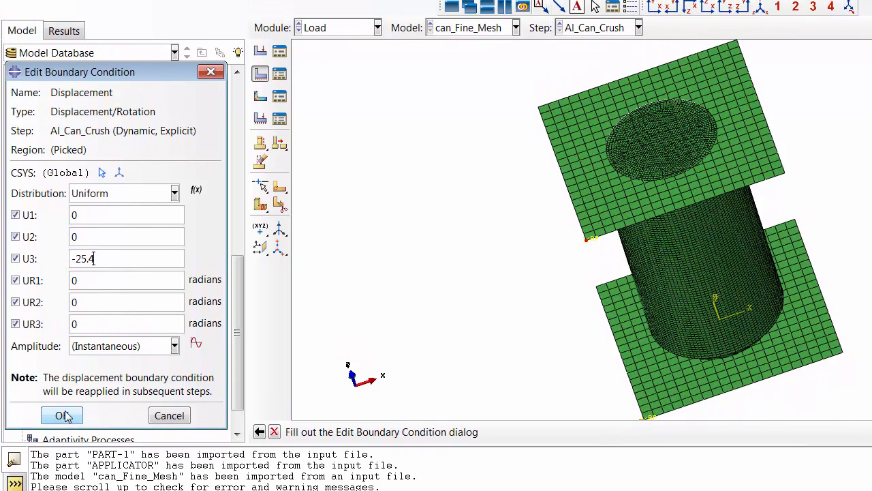
click(62, 355)
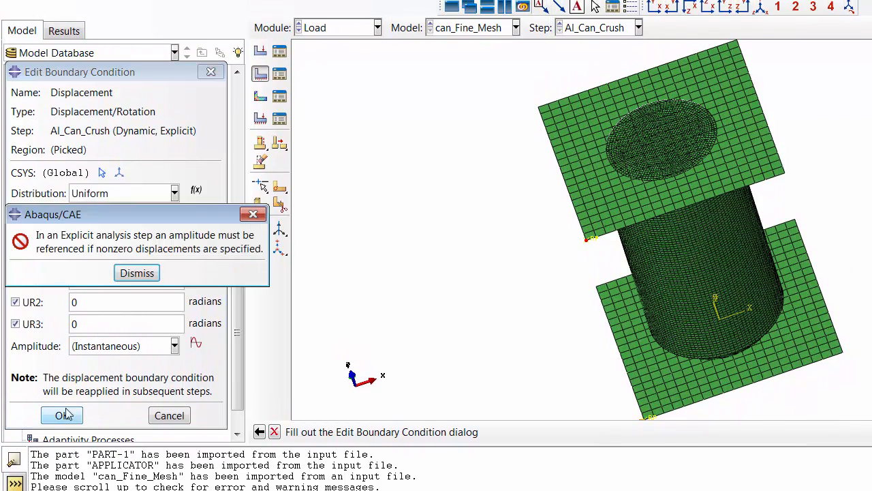
click(133, 274)
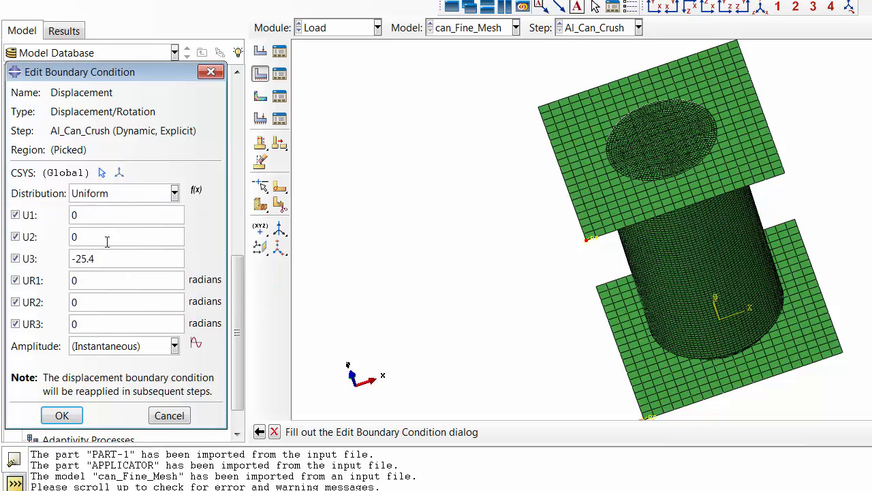
Step: Create a tabular amplitude named Amp-1 on step time with amplitude 0 at time 0 and amplitude 1 at time 0.1
click(195, 343)
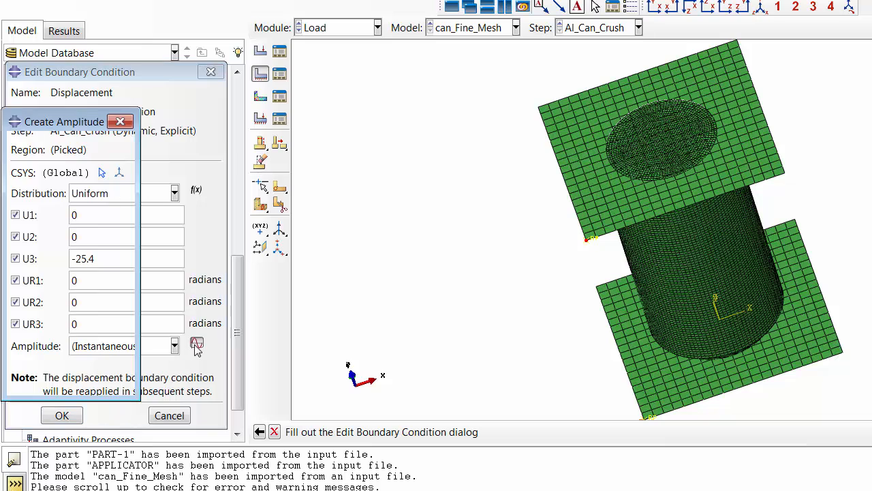
click(52, 383)
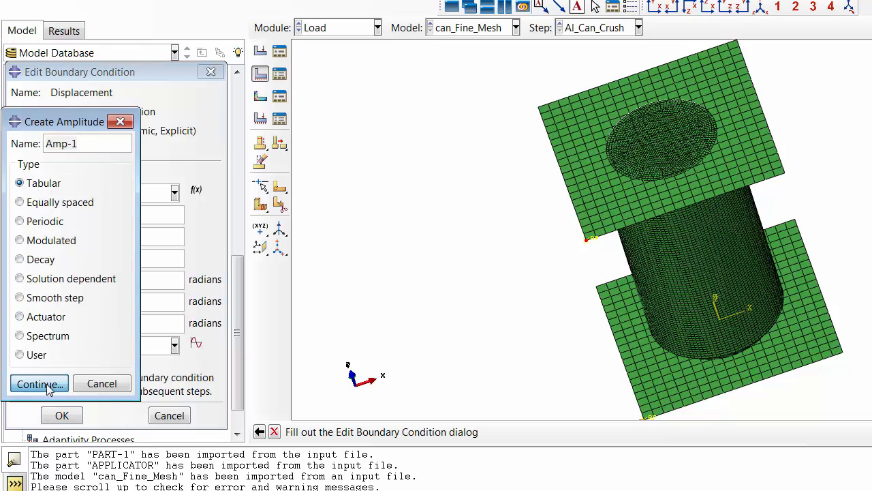
drag(175, 253, 551, 182)
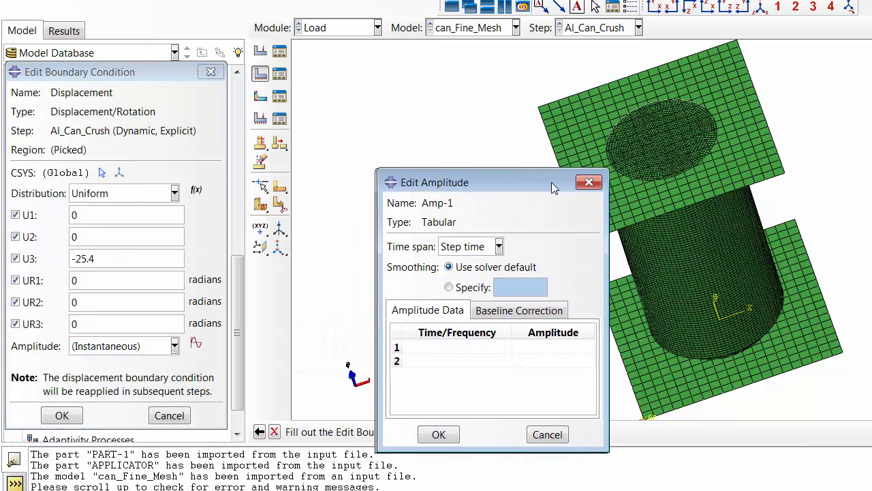
click(456, 346)
text(0)
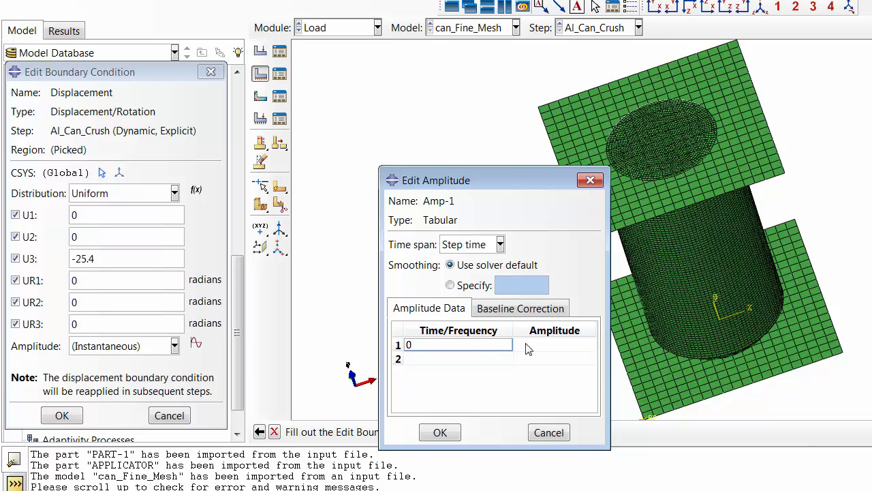
key(Tab)
text(0)
click(458, 359)
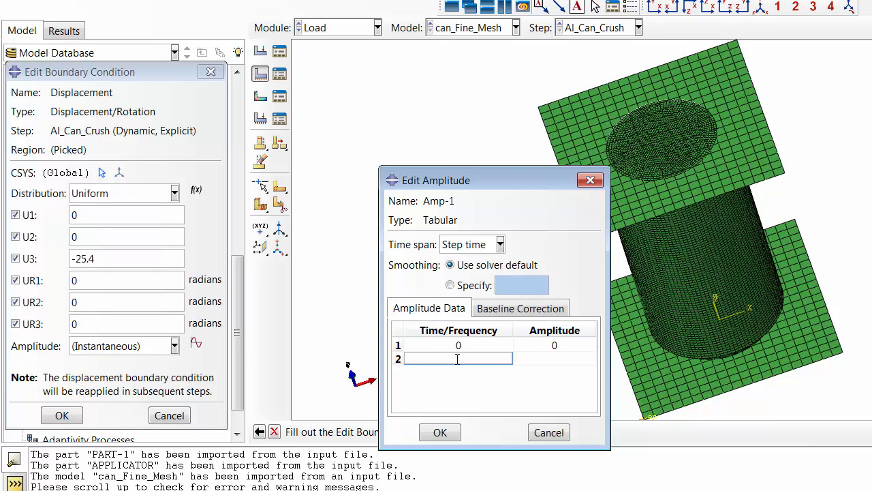
click(548, 359)
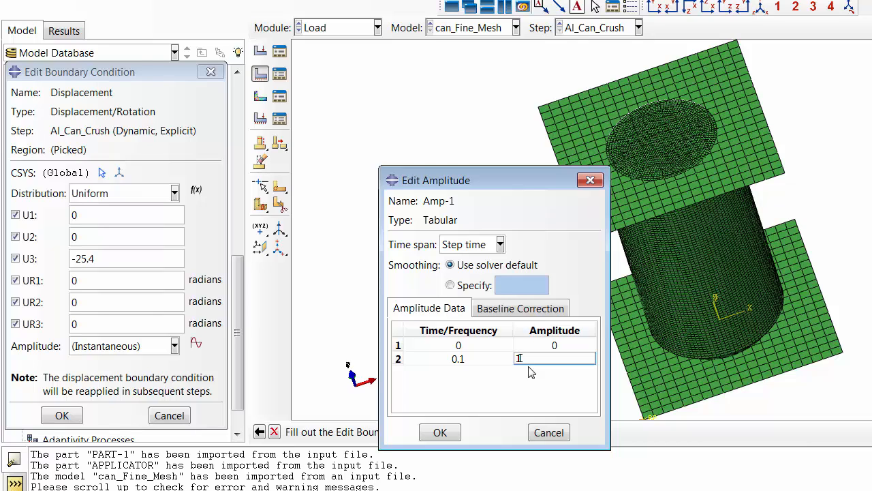
click(440, 432)
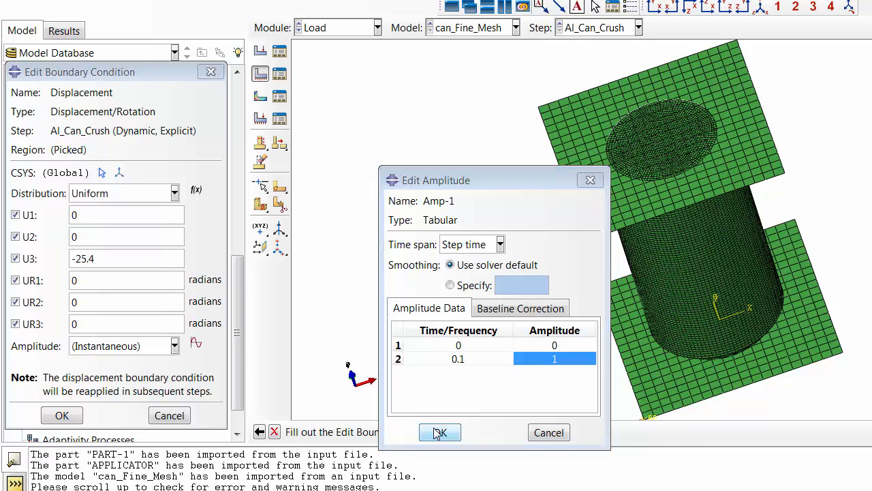
Step: Apply the Amp-1 amplitude to the Displacement boundary condition and finish creating it
click(172, 346)
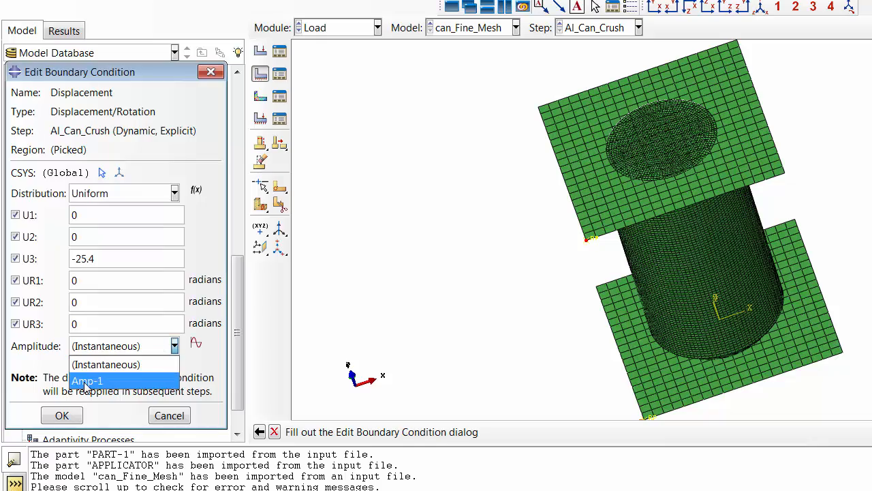
click(86, 381)
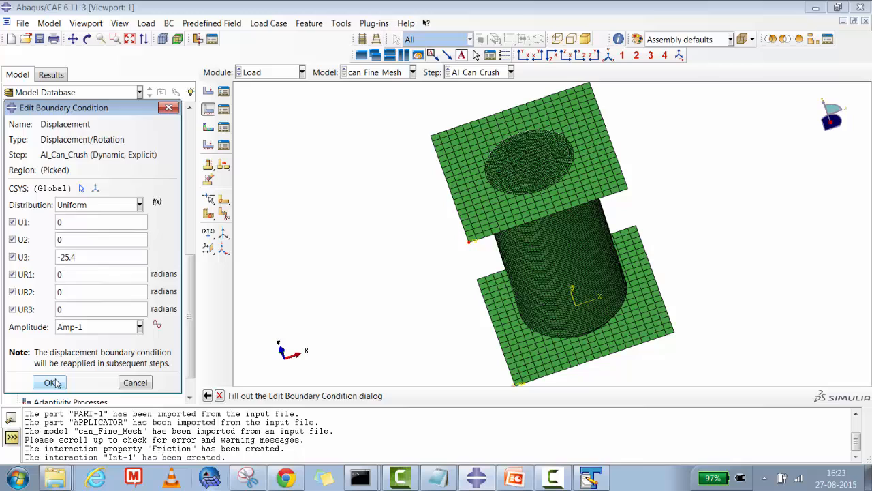
click(52, 382)
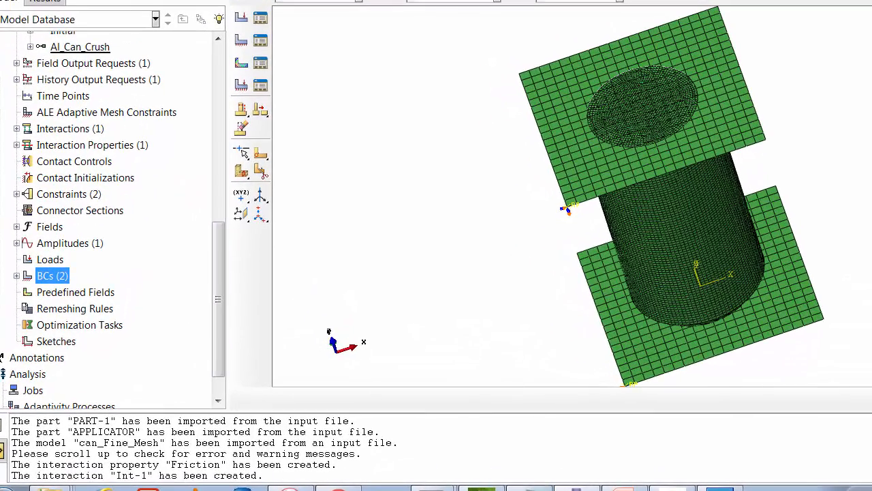
Step: Switch to Notepad to review the list of tutorial stages, and return to Abaqus/CAE
click(530, 488)
click(422, 178)
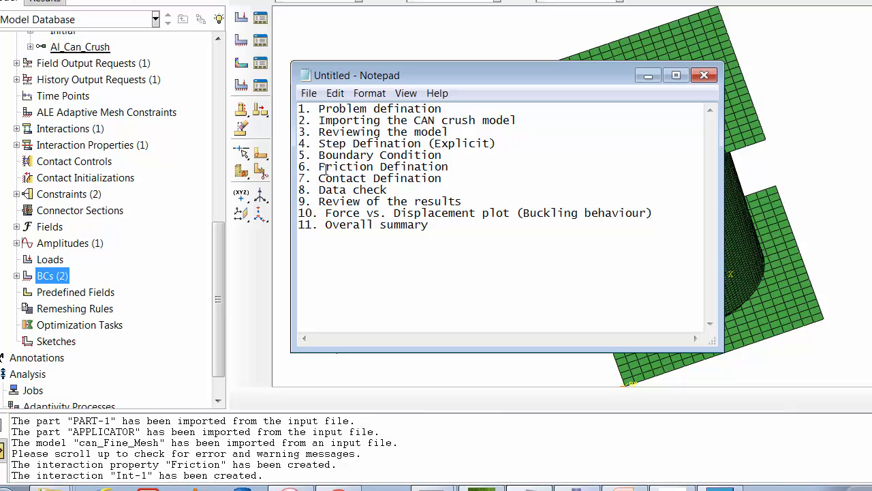
click(648, 77)
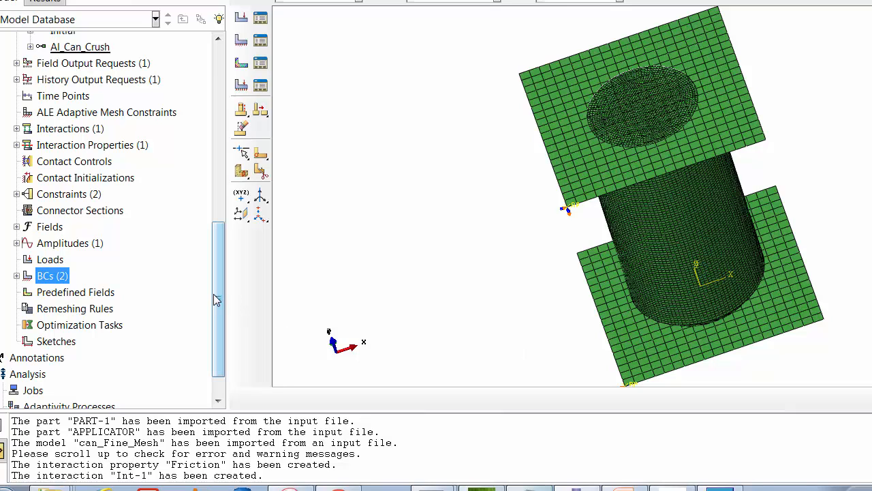
Step: Create a full-analysis job named Tutorial_Can_Test for the can_Fine_Mesh model, keeping the default job settings
drag(214, 294, 222, 326)
click(33, 352)
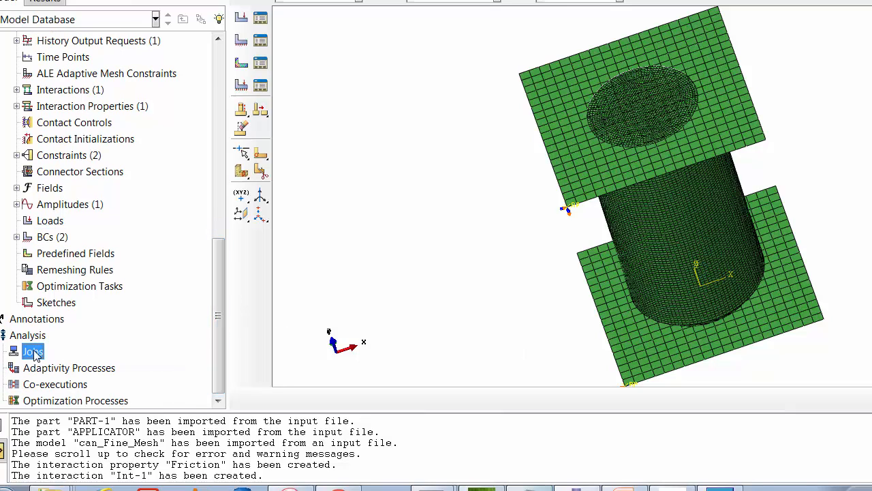
right_click(34, 351)
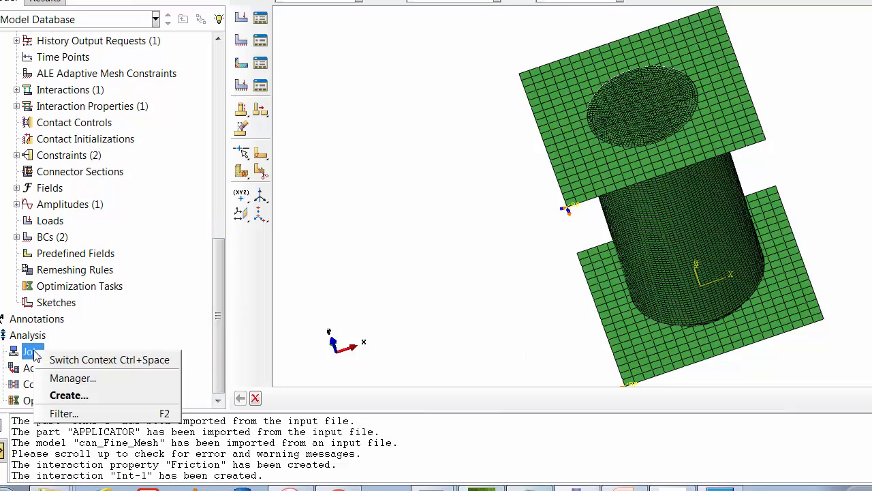
click(72, 395)
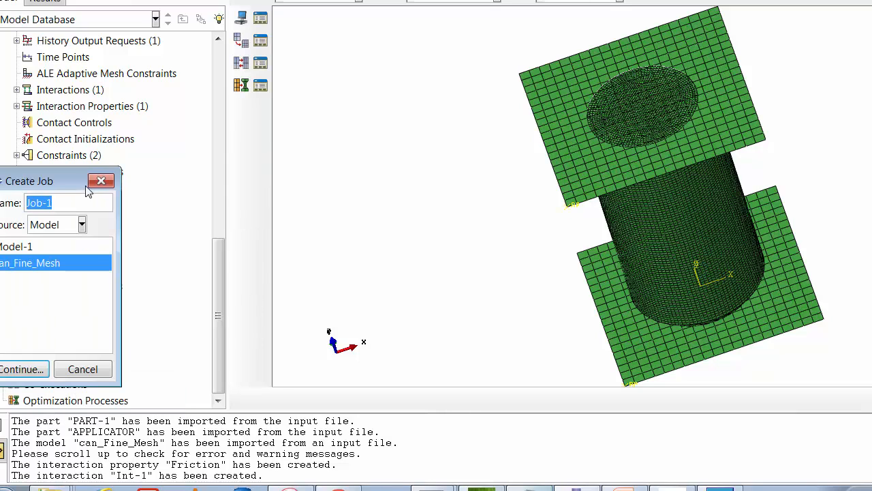
drag(302, 175, 277, 191)
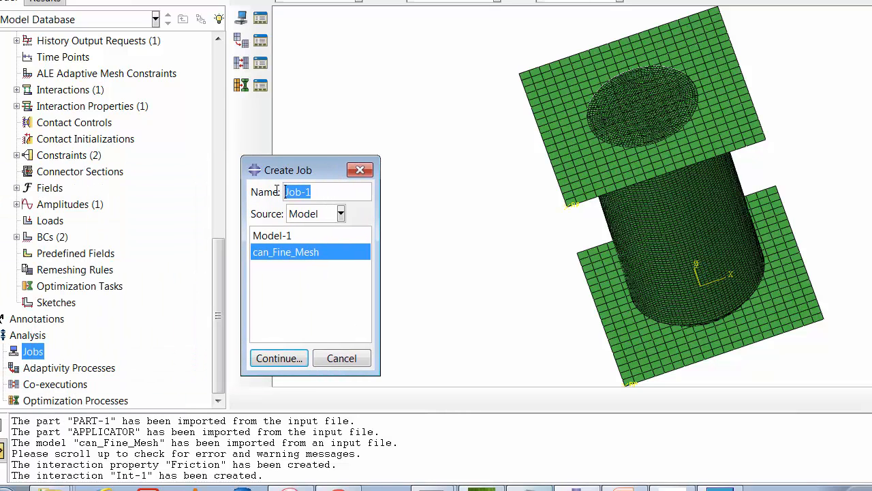
text(T)
text(utorica)
text(_Can_Test)
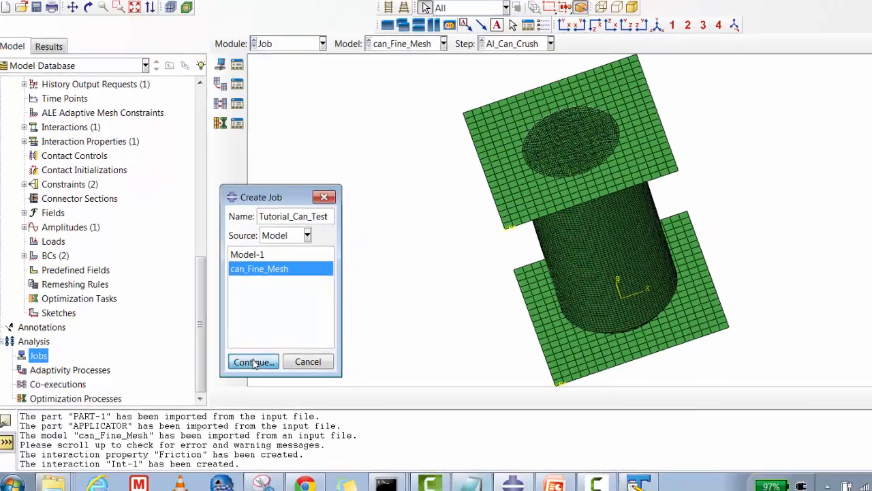
click(279, 358)
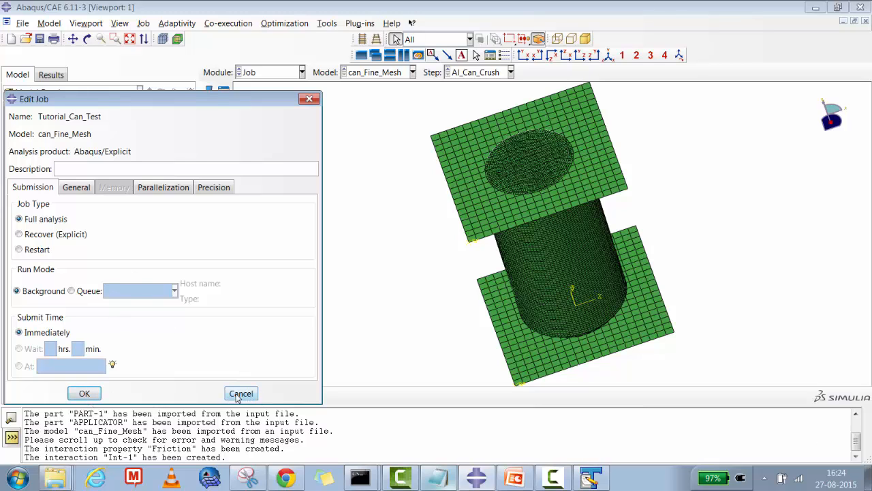
click(239, 394)
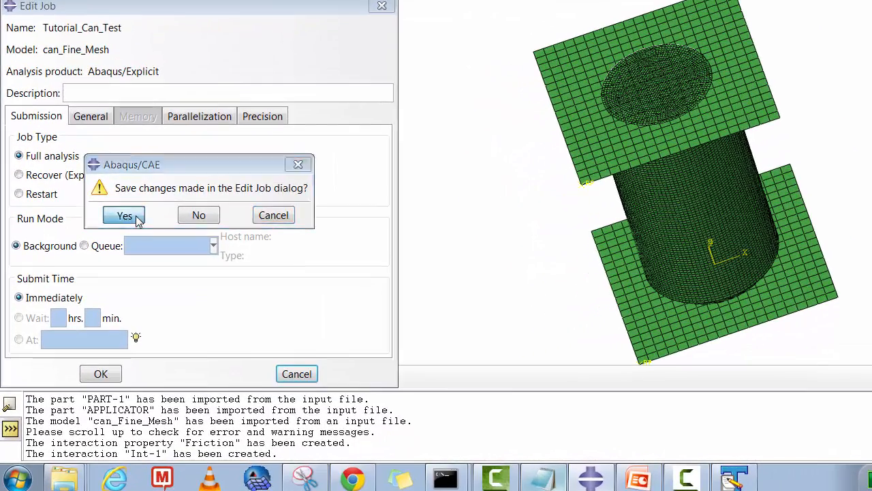
click(112, 243)
Step: Run a data check on the Tutorial_Can_Test job from the Job Manager
right_click(53, 329)
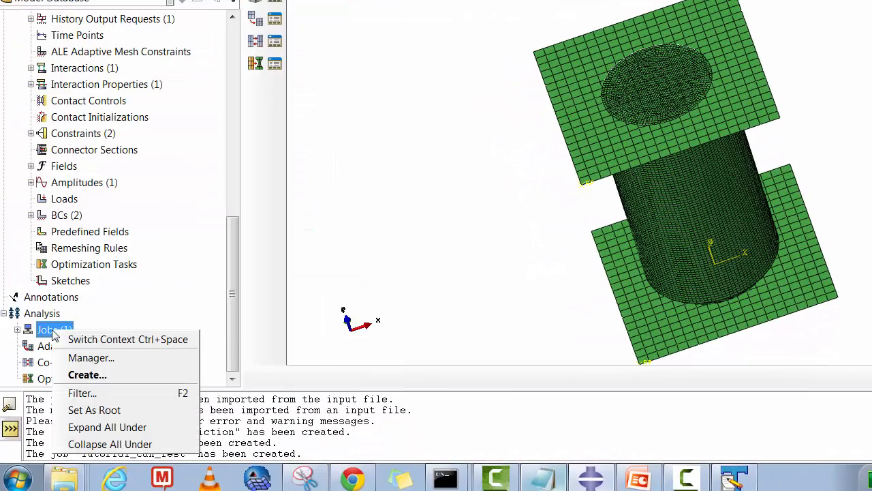
click(68, 356)
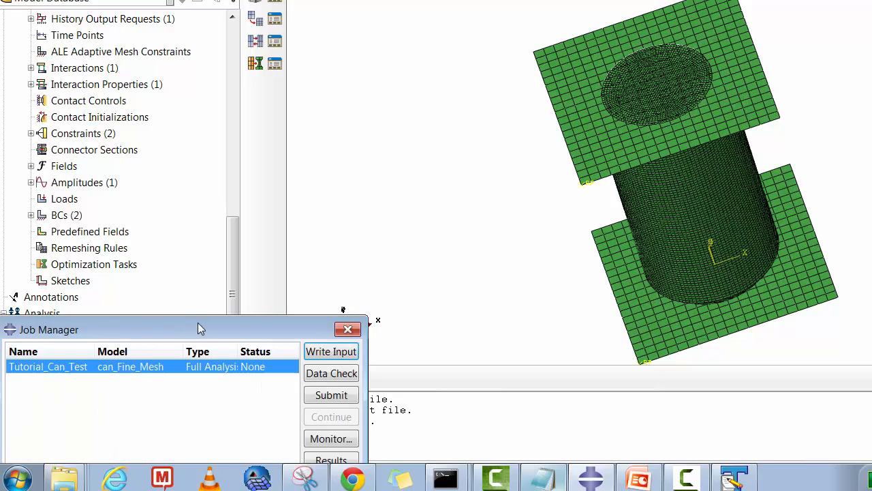
drag(205, 330, 359, 150)
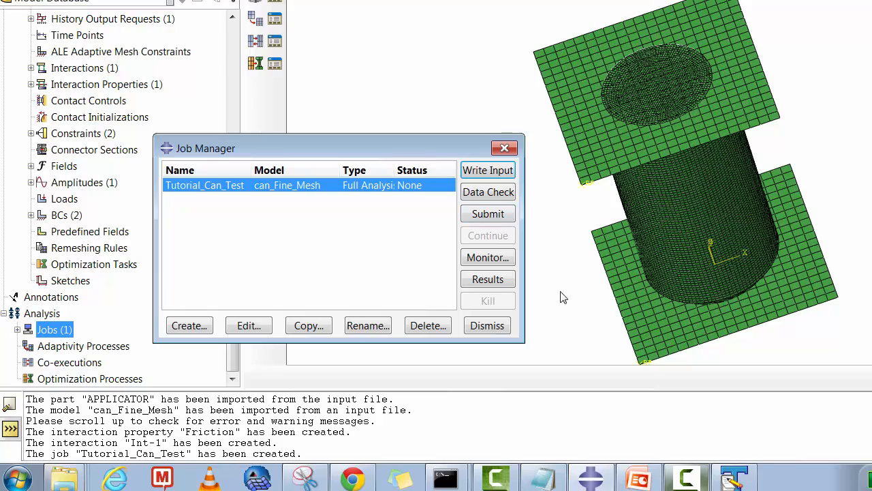
click(483, 193)
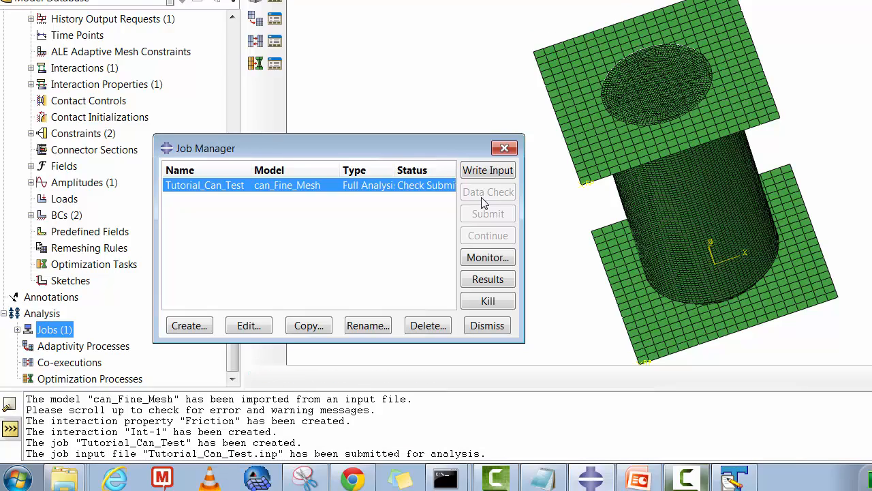
Step: Review the settings of the F-Output-1 field output request in the model tree, and close it without changes
drag(407, 148, 801, 275)
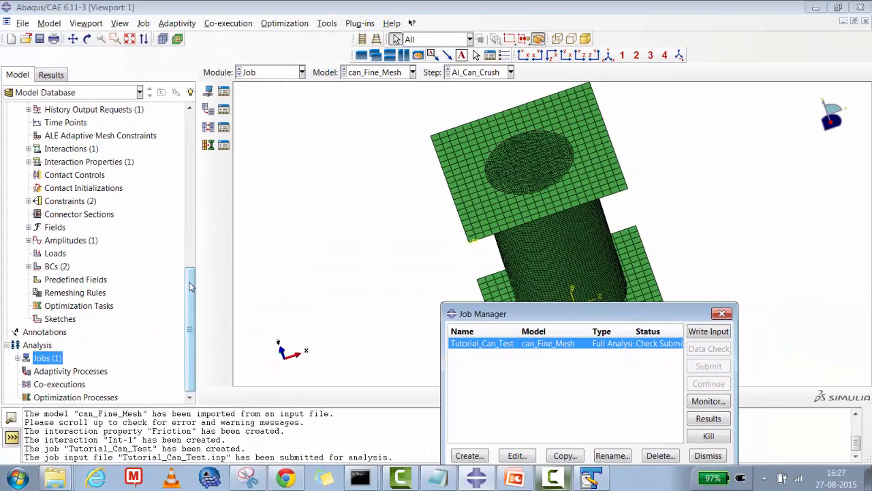
drag(233, 235, 233, 216)
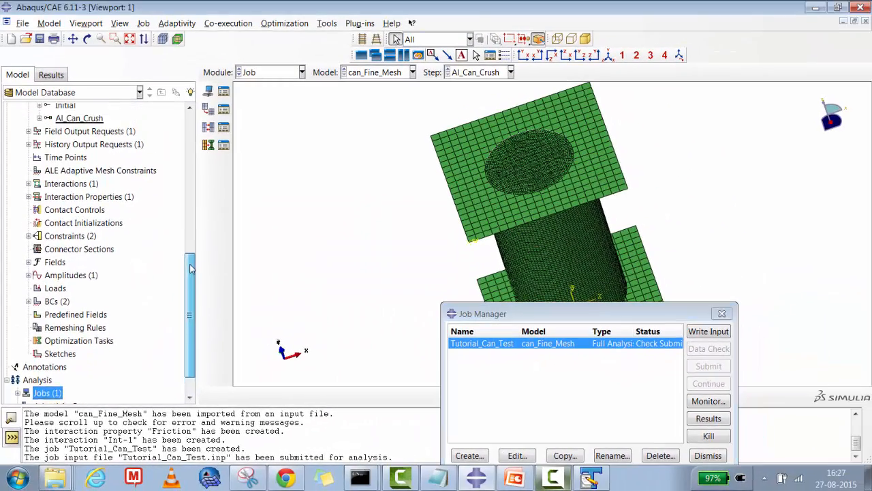
drag(191, 268, 192, 222)
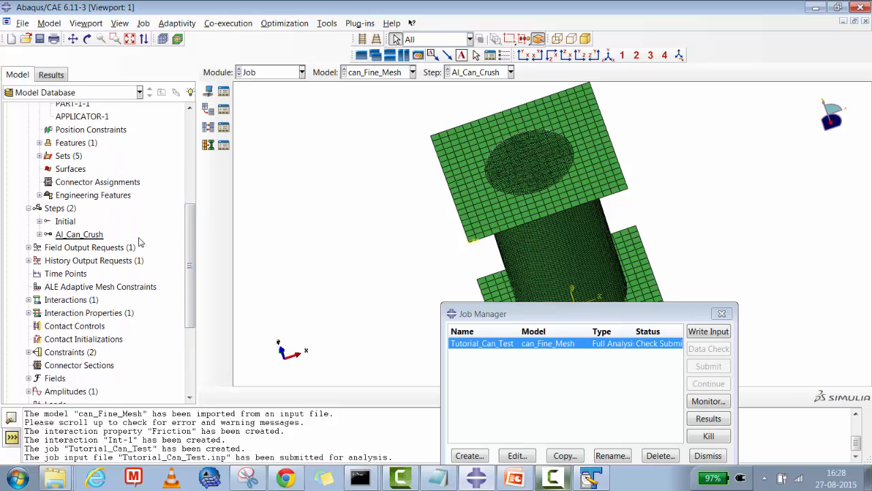
click(29, 248)
click(63, 261)
right_click(63, 261)
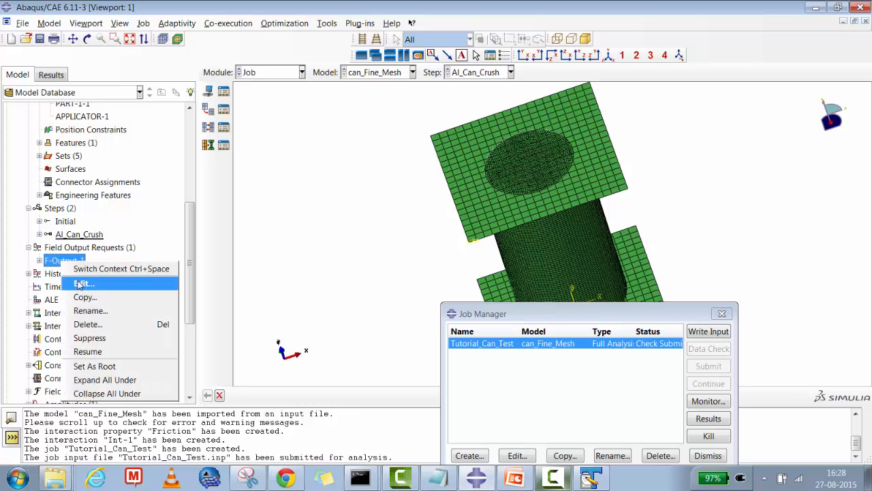
click(80, 284)
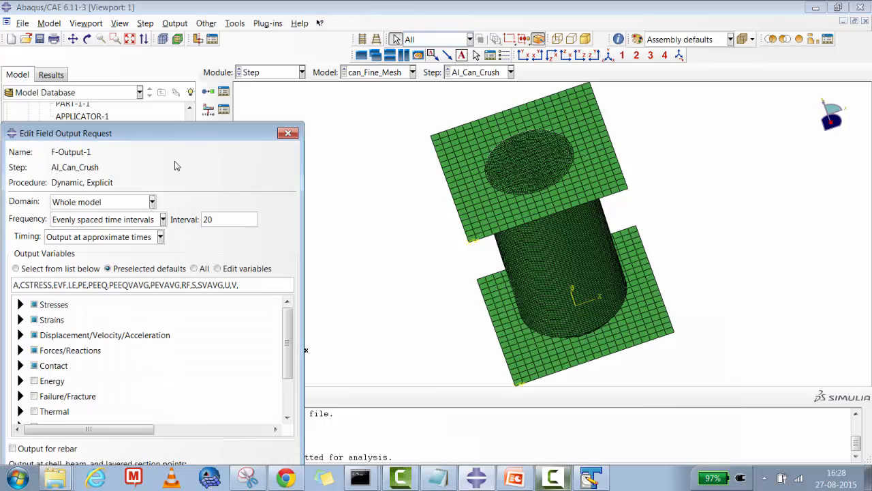
drag(191, 133, 276, 109)
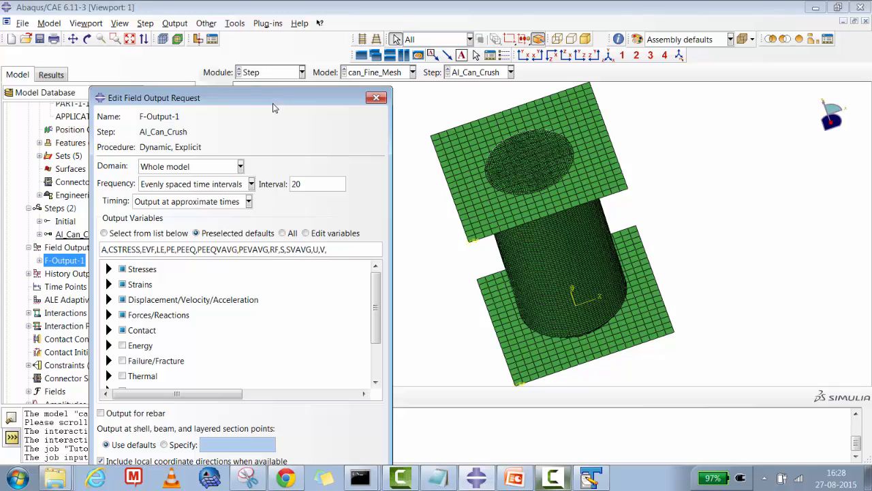
drag(275, 104, 289, 46)
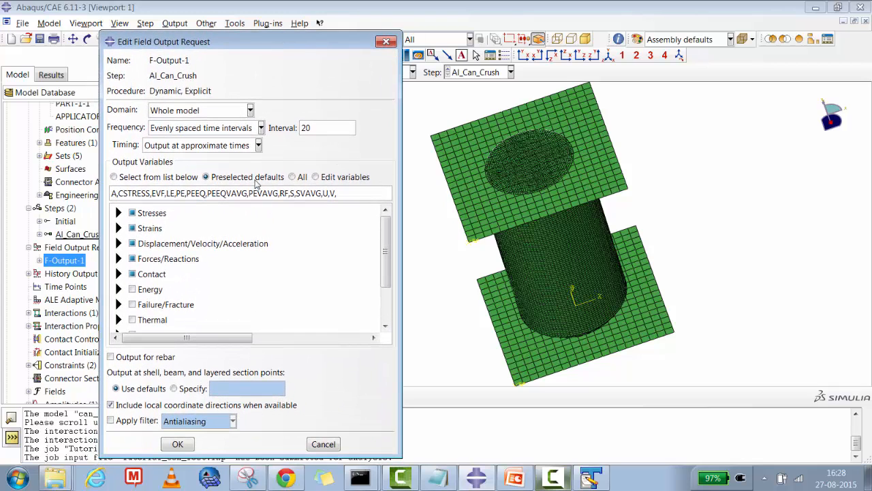
click(324, 446)
Step: Review the settings of the H-Output-1 history output request, and close it without changes
click(113, 276)
right_click(112, 275)
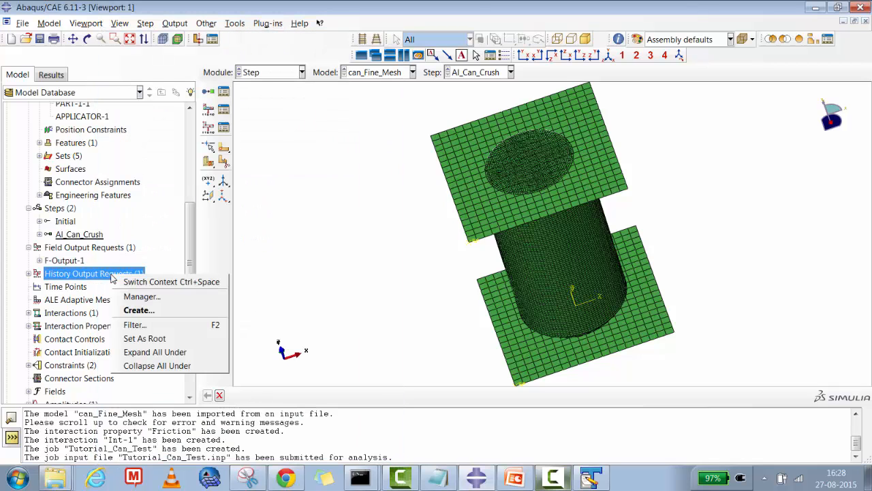
click(32, 276)
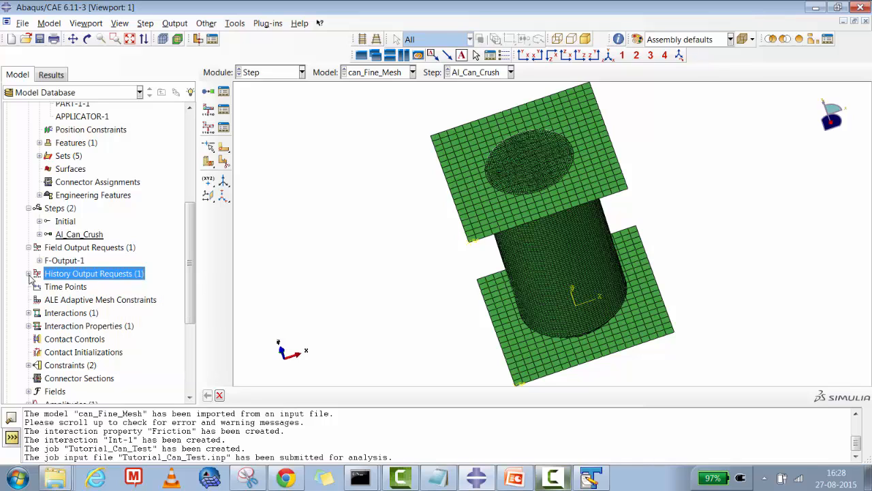
click(29, 274)
click(66, 289)
right_click(65, 291)
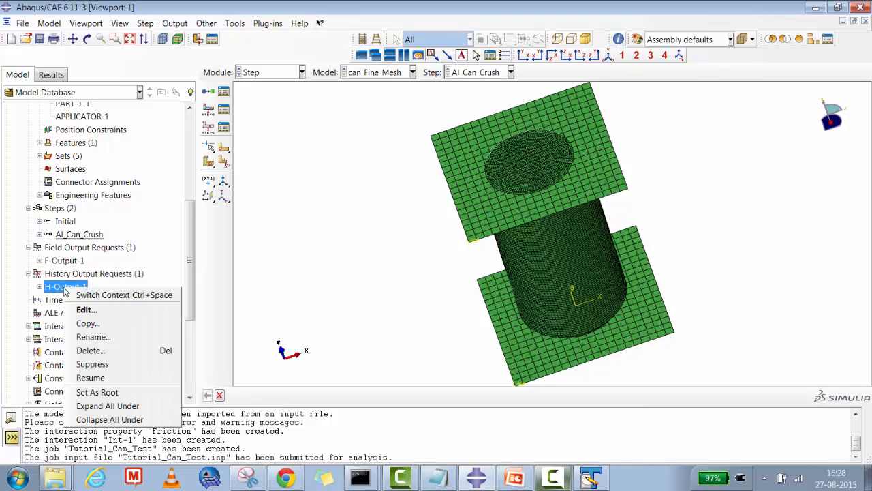
click(85, 311)
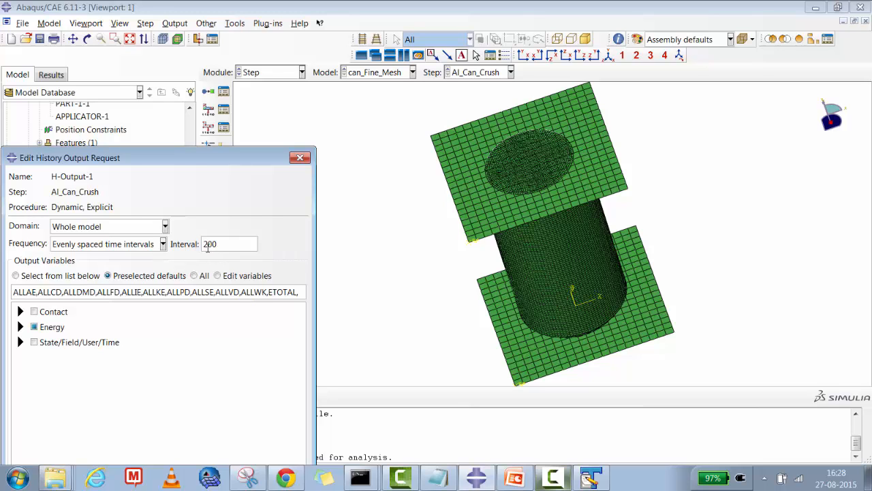
drag(196, 162, 238, 33)
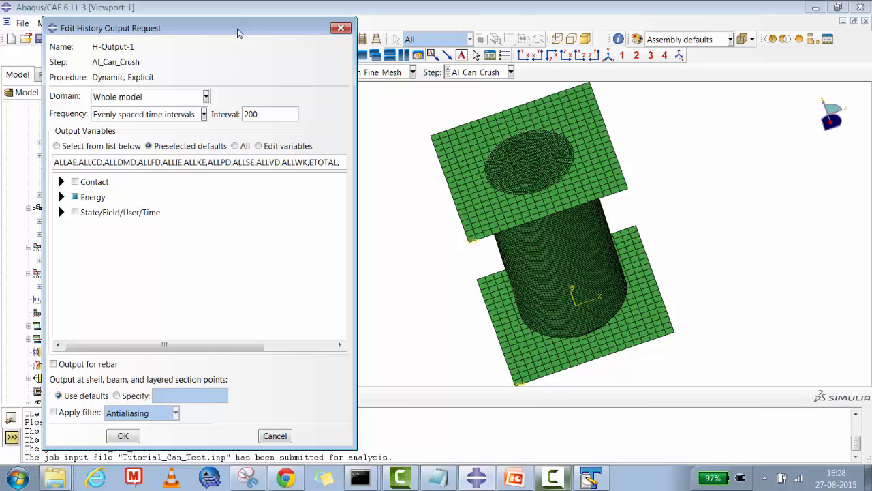
click(275, 436)
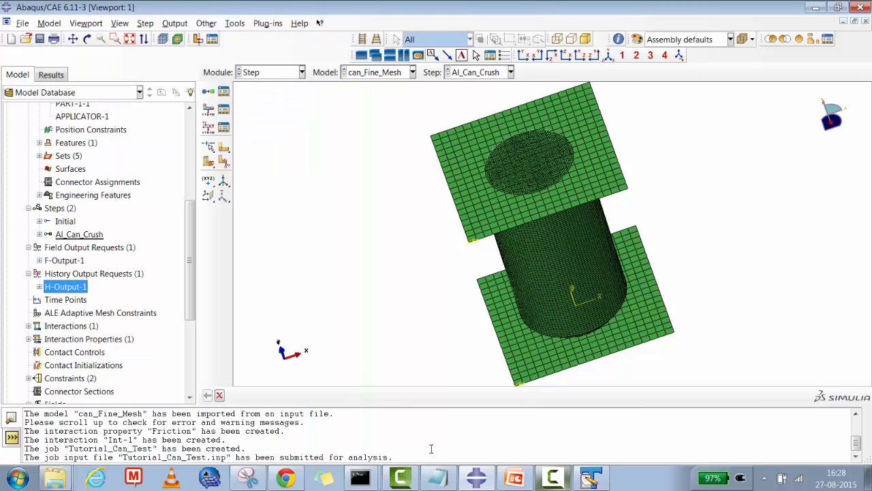
Step: Switch to the Working_Dir folder in Windows Explorer and open Tutorial_Can_Test.inp in TextPad
click(476, 478)
click(476, 478)
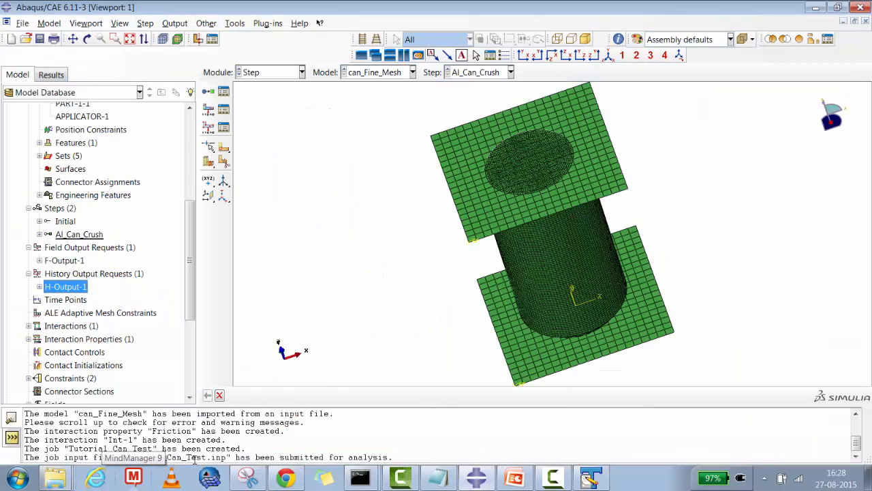
right_click(54, 477)
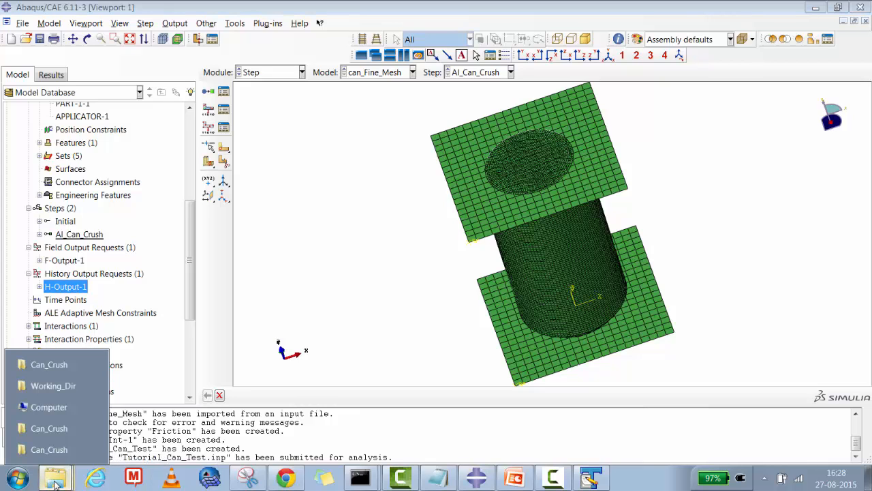
click(53, 386)
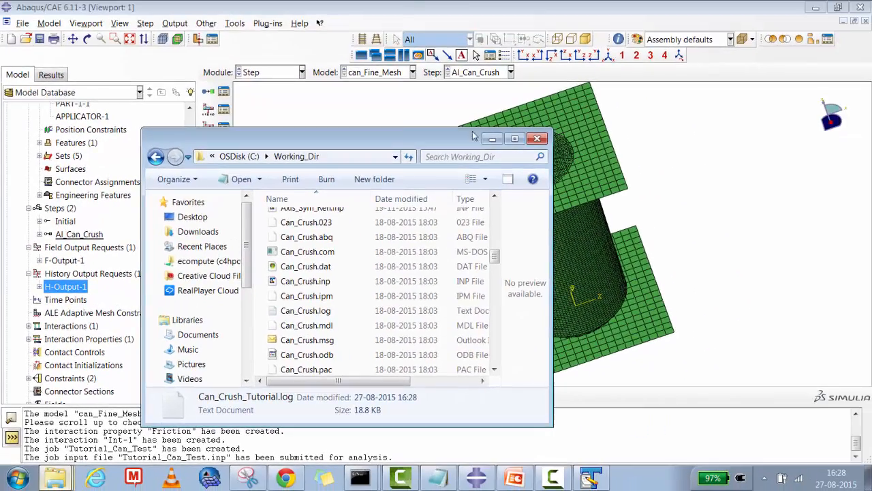
click(643, 72)
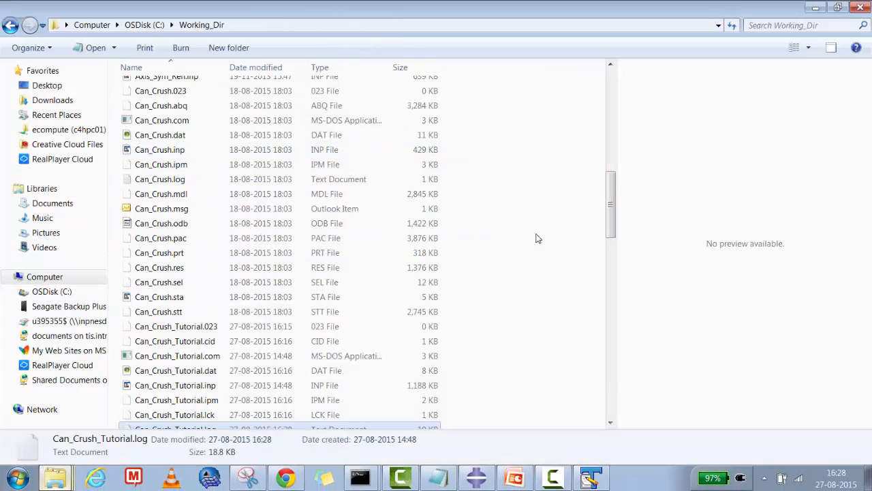
drag(613, 235, 584, 415)
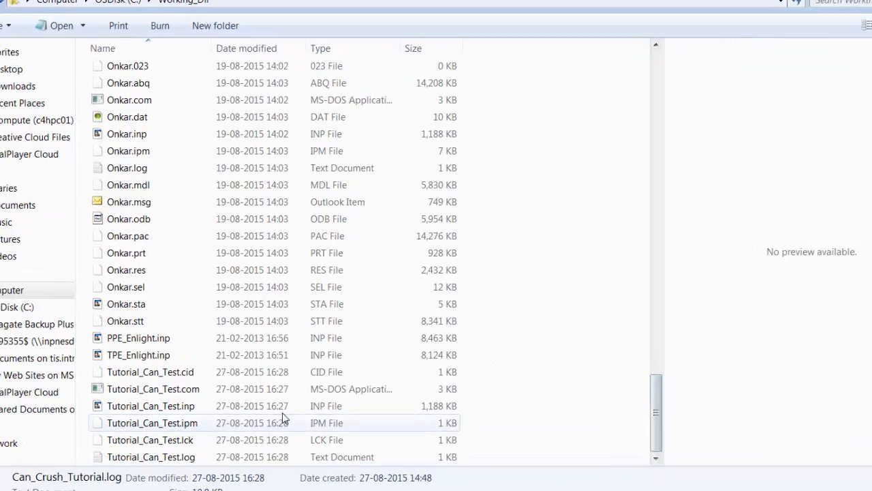
right_click(197, 377)
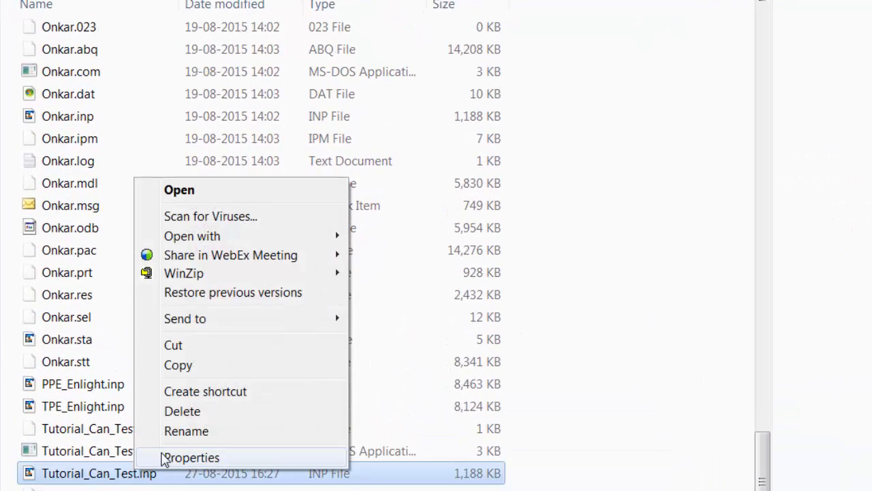
mouse_move(283, 320)
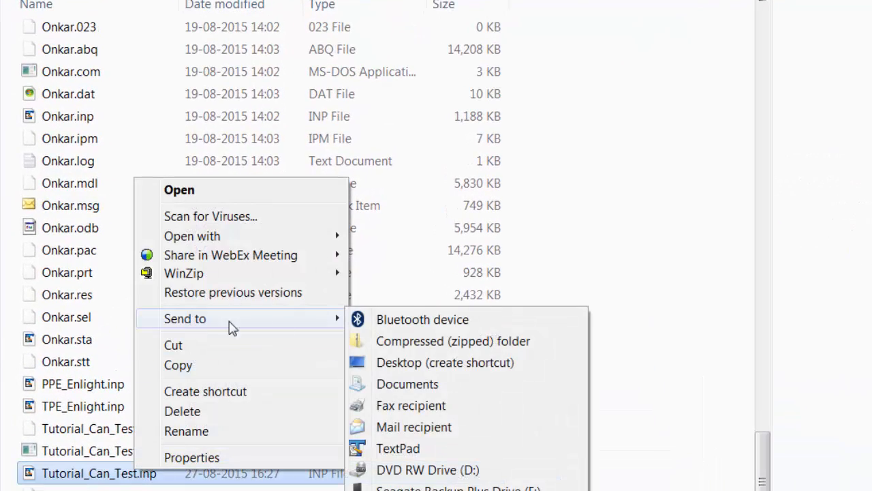
click(367, 448)
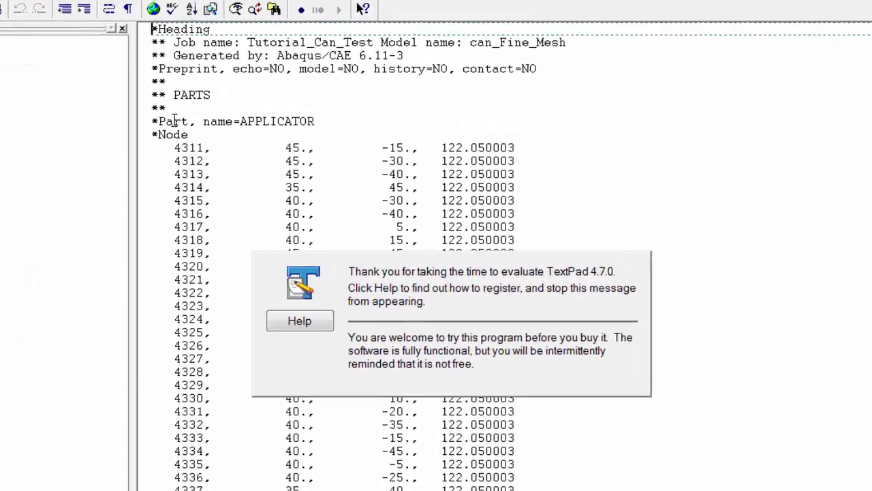
Step: Search the input file for "*" and go through the keyword lines of the APPLICATOR part
click(174, 120)
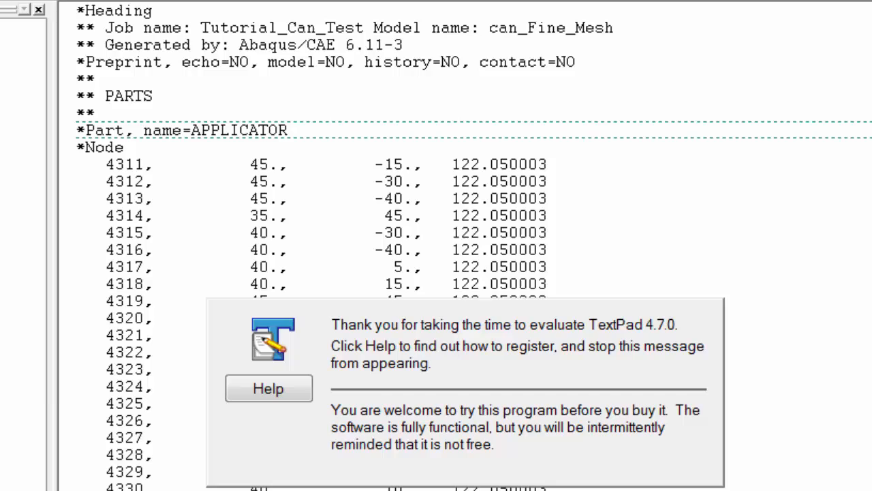
click(0, 0)
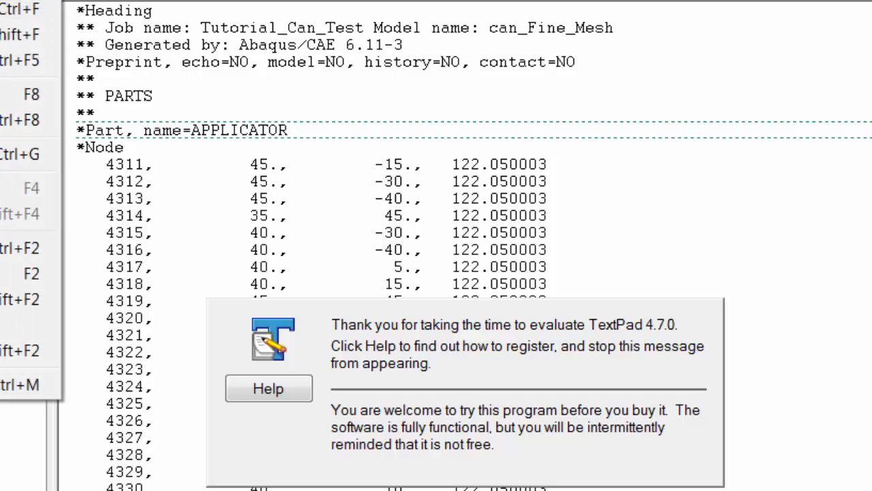
click(2, 2)
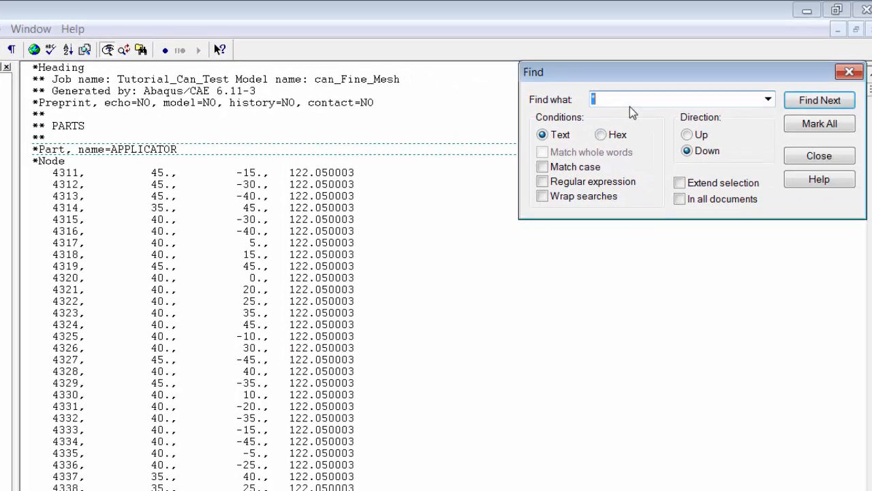
text(*)
click(789, 105)
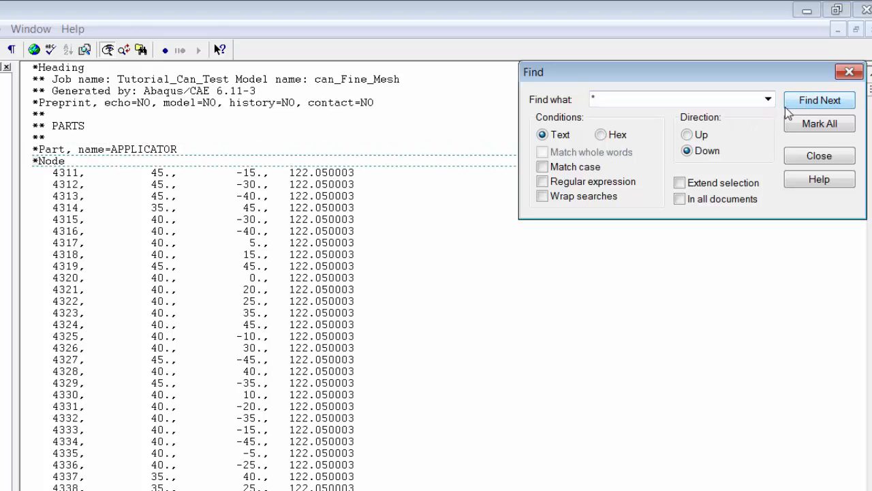
click(803, 104)
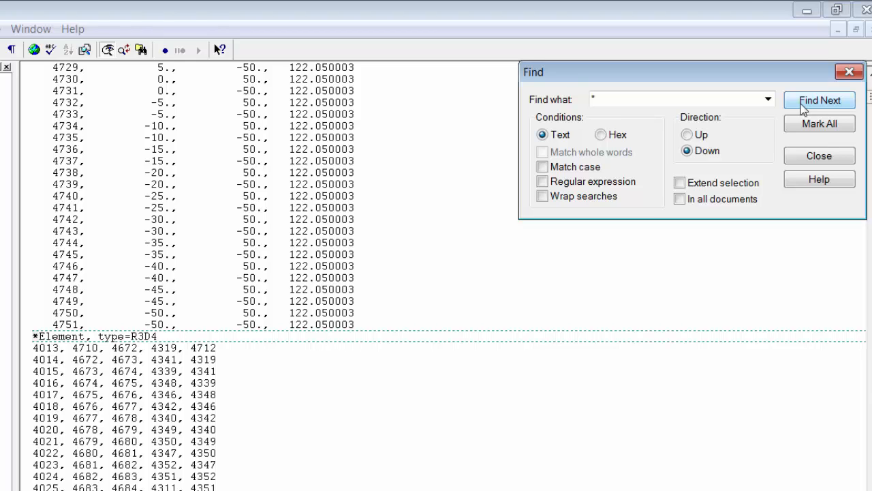
click(804, 110)
click(804, 111)
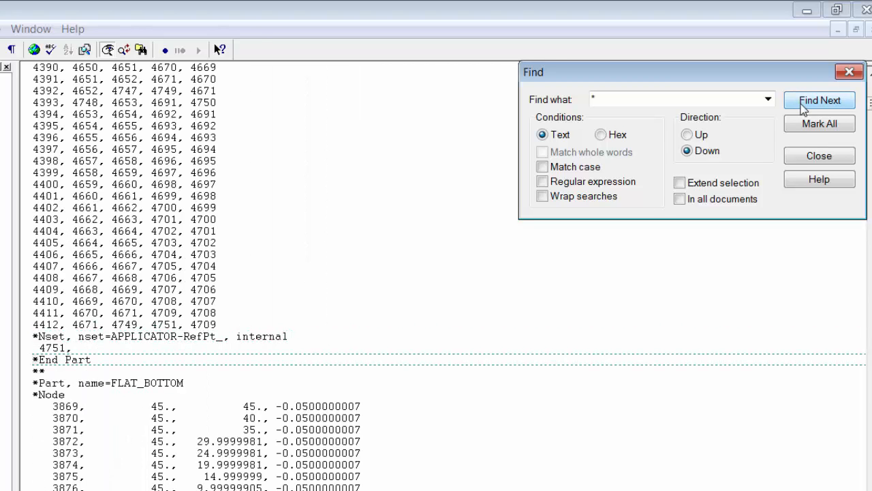
Step: Continue through the "*" matches to review the keyword lines of the FLAT_BOTTOM part
click(804, 111)
click(804, 111)
click(804, 110)
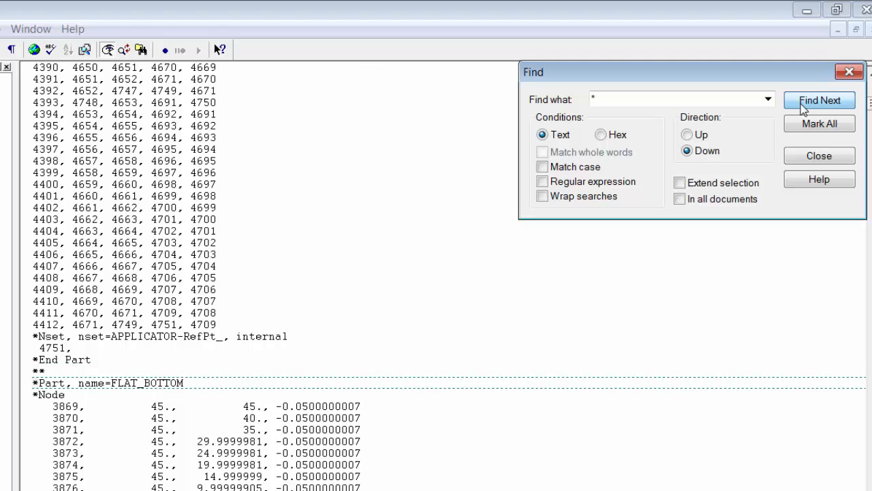
click(804, 110)
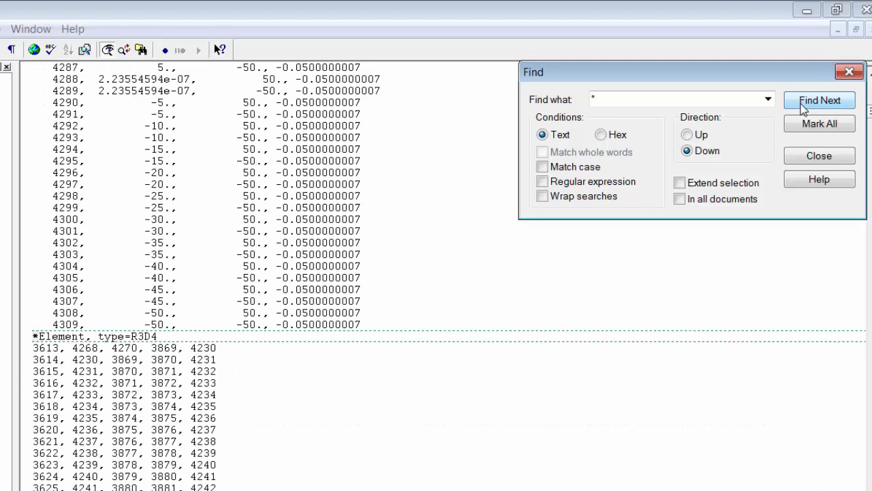
click(804, 110)
click(804, 110)
click(804, 111)
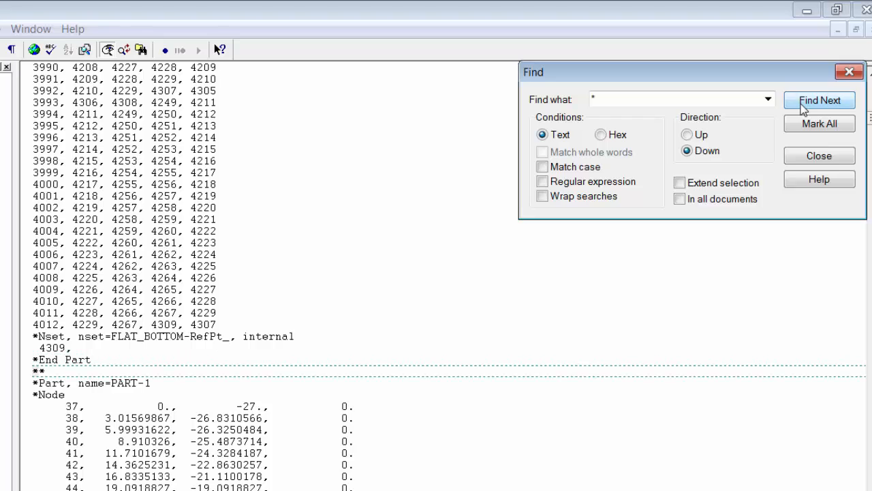
Step: Continue through the "*" matches in PART-1, from its nodes and S4R elements to the CAN_MESH element set
click(804, 110)
click(804, 110)
click(804, 111)
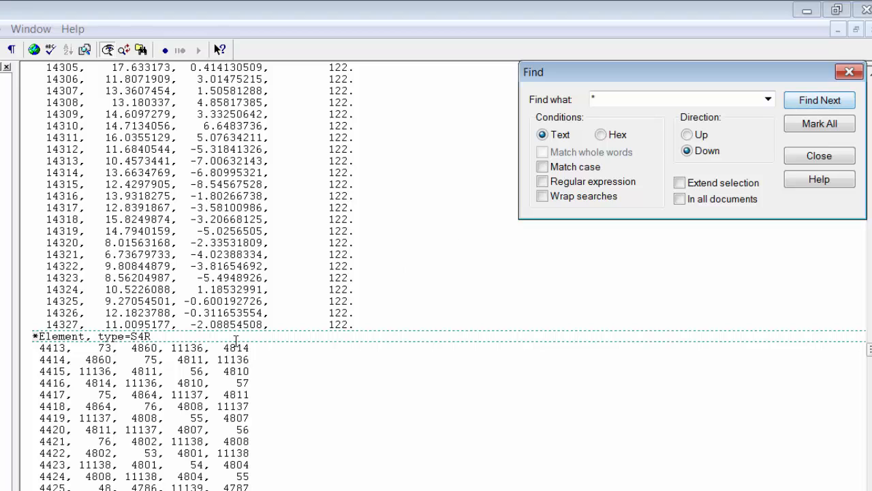
click(810, 105)
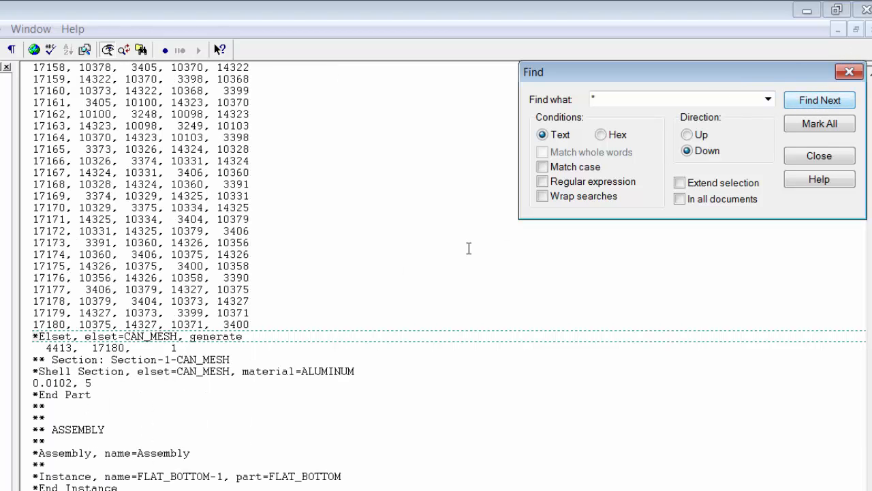
Step: Examine the shell section data line of CAN_MESH, highlighting its thickness and integration point values
click(100, 384)
drag(101, 384, 32, 375)
click(89, 383)
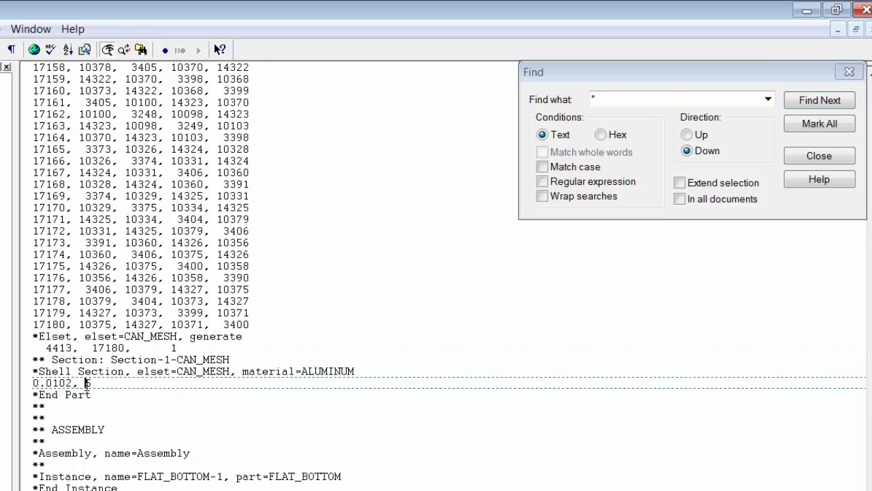
double_click(88, 383)
click(93, 383)
drag(93, 383, 86, 383)
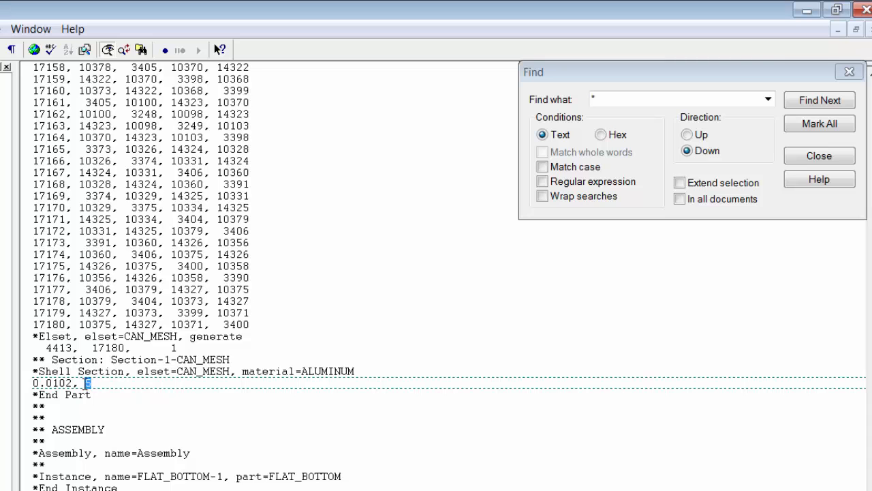
Step: Review the assembly instances, sets and rigid body constraints in the input file, and highlight the Amp-1 amplitude definition
click(132, 409)
scroll(132, 410, down, 3)
scroll(117, 377, down, 7)
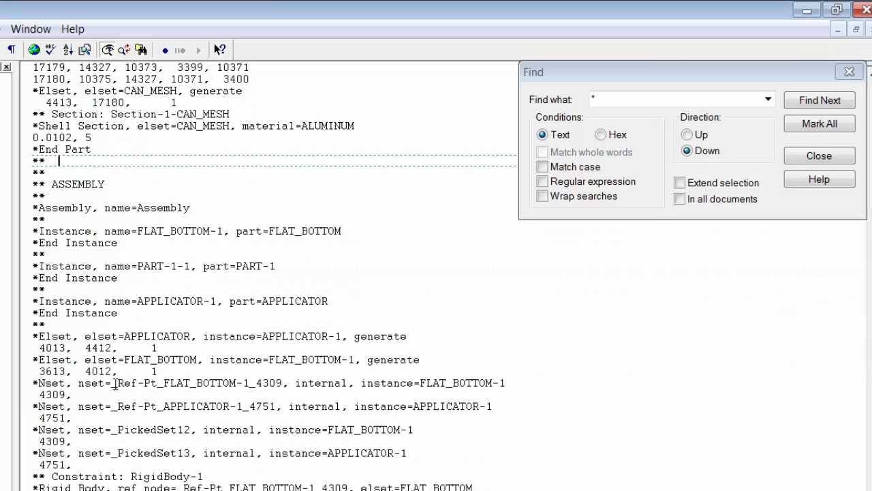
scroll(115, 383, down, 2)
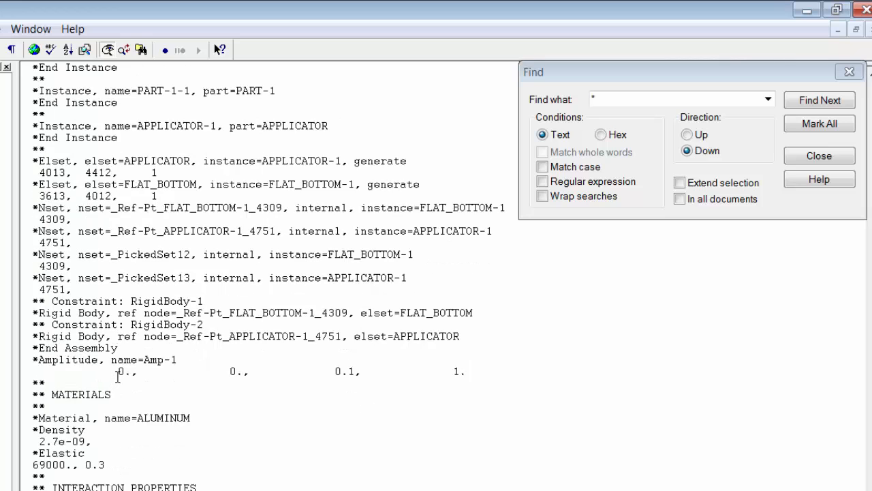
drag(39, 360, 471, 371)
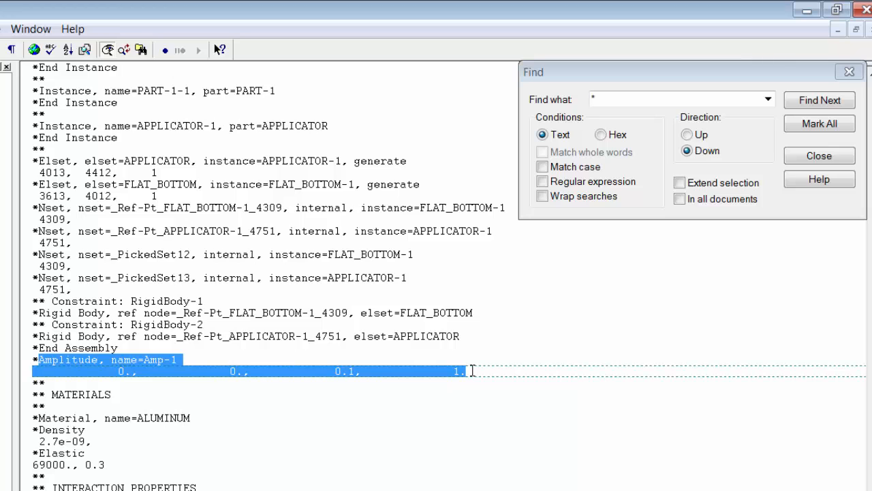
click(440, 394)
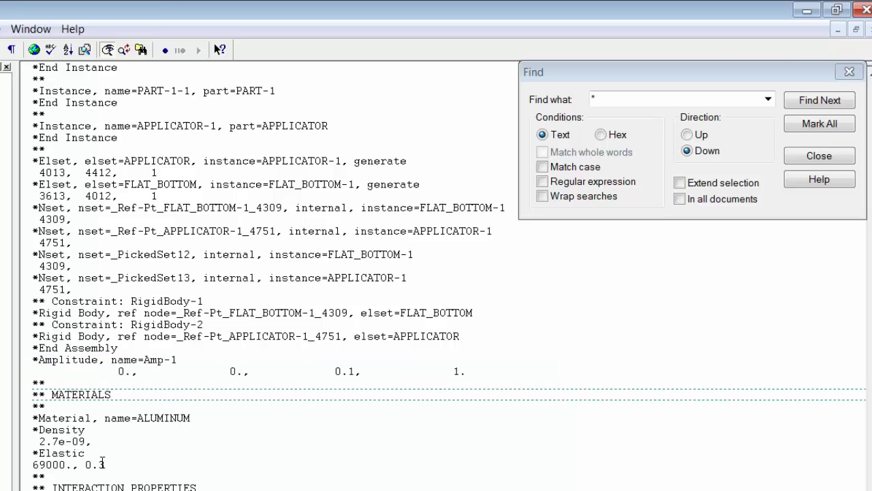
Step: Highlight the ALUMINUM material definition and the Friction surface interaction lines to examine them
drag(105, 464, 29, 419)
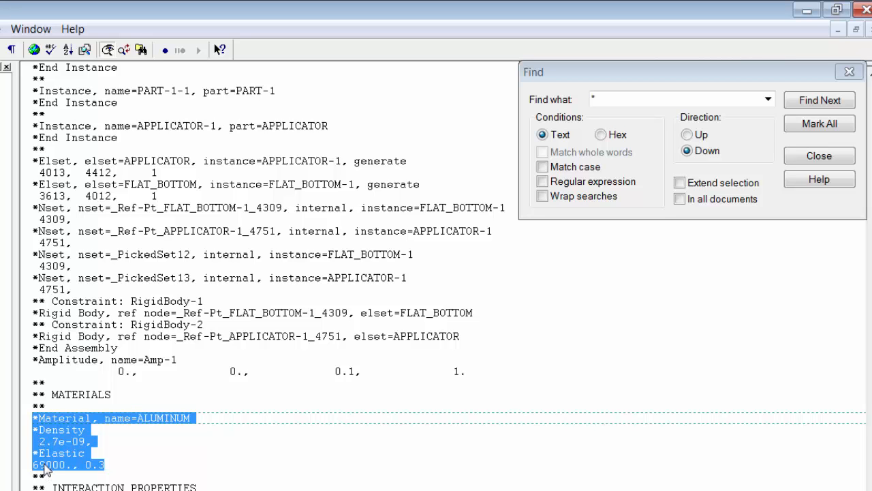
scroll(43, 468, down, 5)
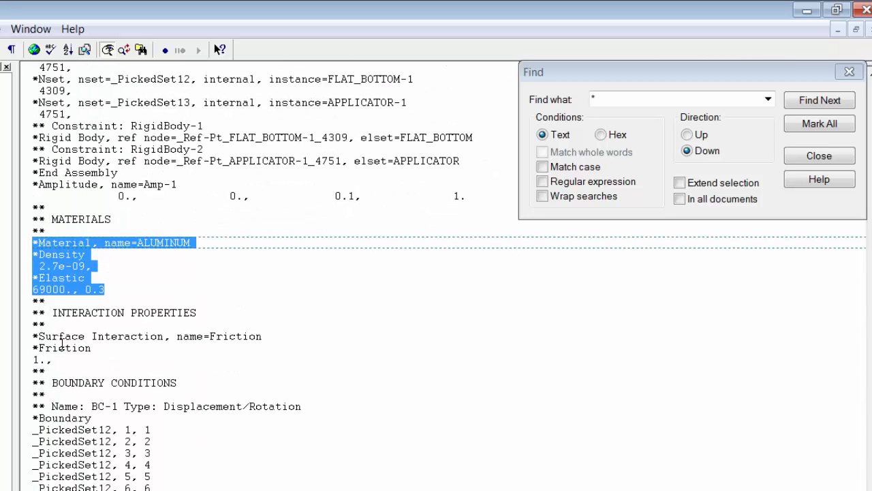
click(34, 336)
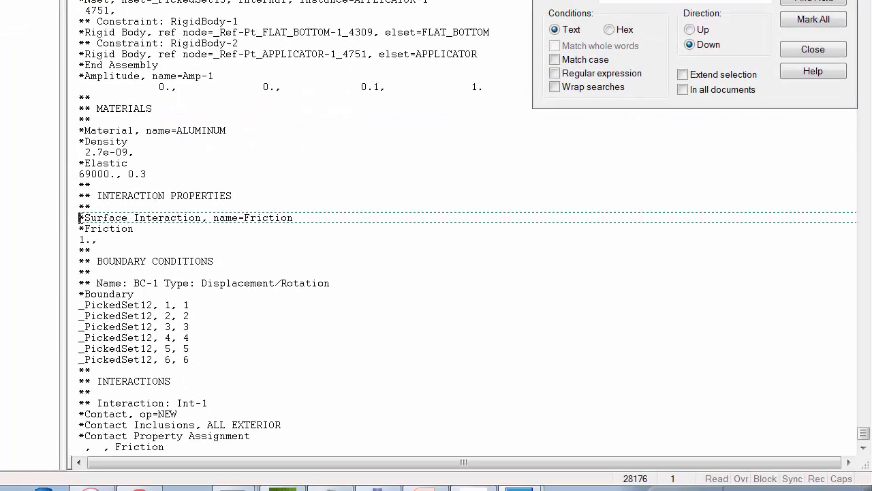
drag(79, 217, 120, 240)
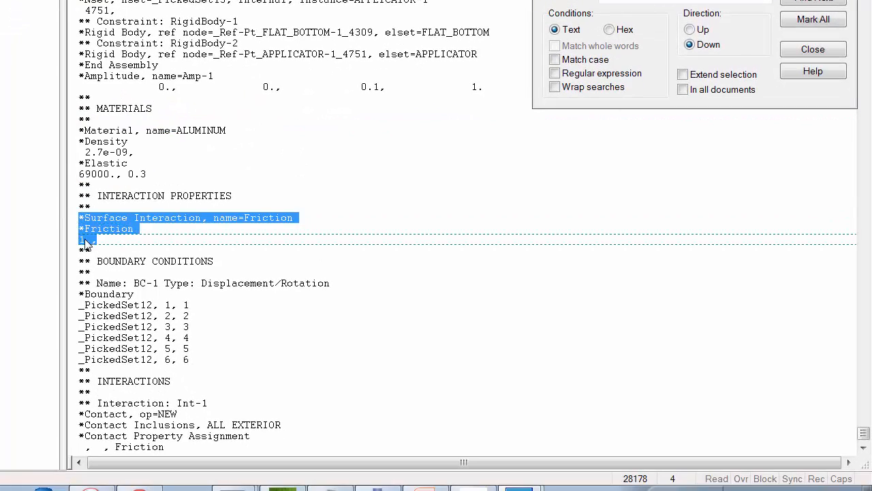
Step: Examine the contact definition of interaction Int-1, highlighting its keyword lines through the Friction property assignment
scroll(82, 242, down, 6)
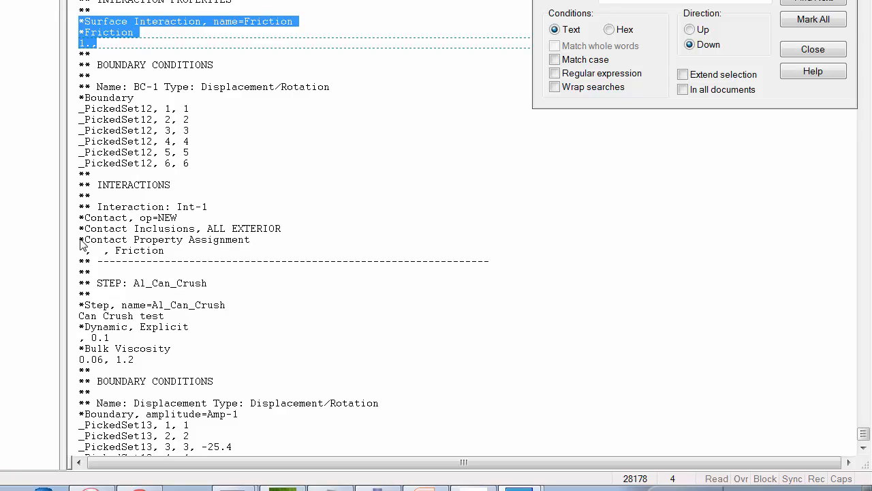
drag(171, 251, 72, 221)
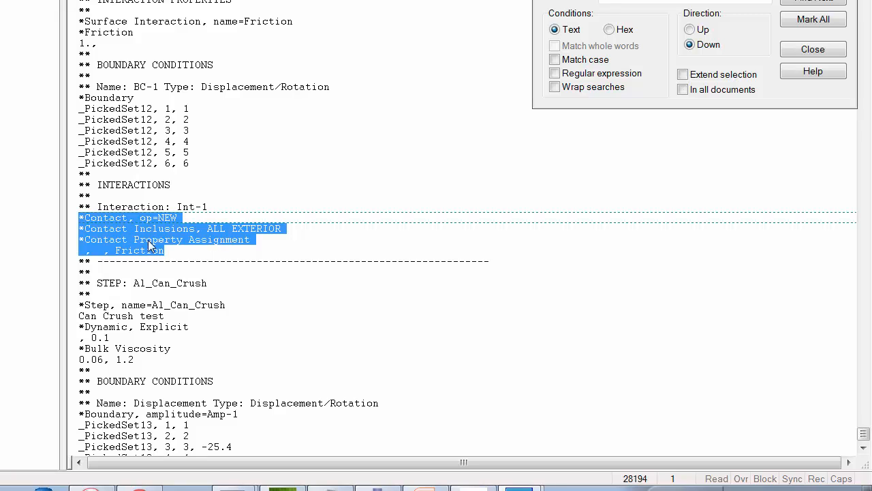
click(207, 271)
Step: Review the Al_Can_Crush step, highlighting its explicit dynamic time period and the applied displacement value, through to the output requests
scroll(186, 267, down, 3)
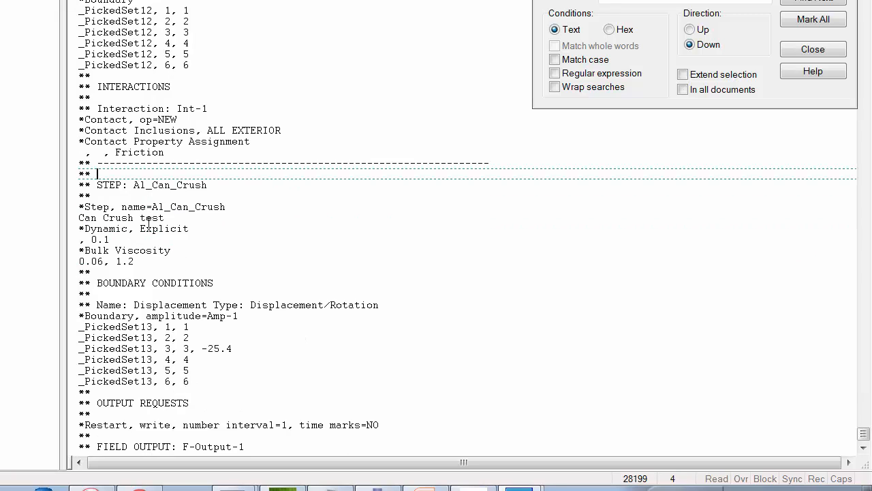
drag(80, 231, 110, 239)
click(114, 239)
scroll(102, 251, down, 2)
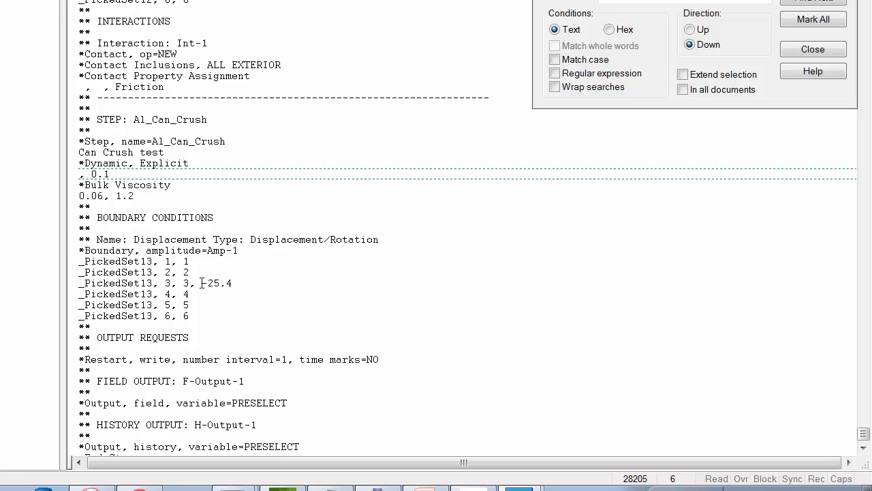
drag(202, 282, 235, 283)
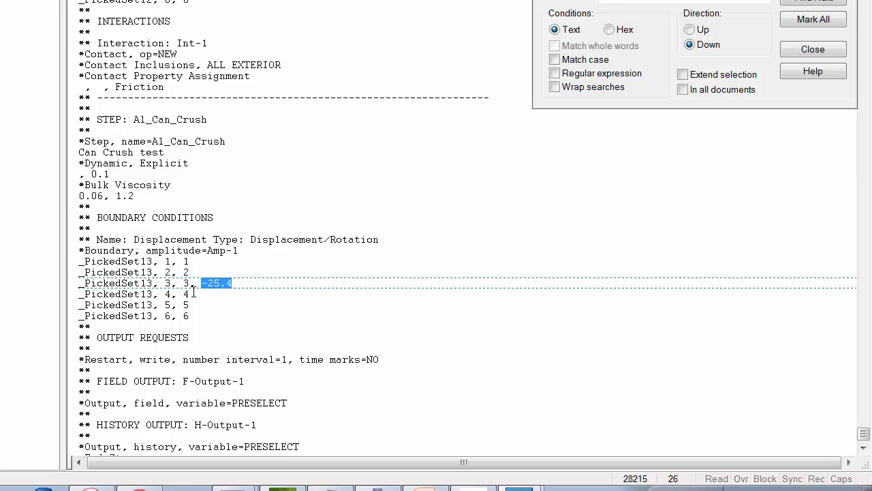
scroll(193, 291, down, 3)
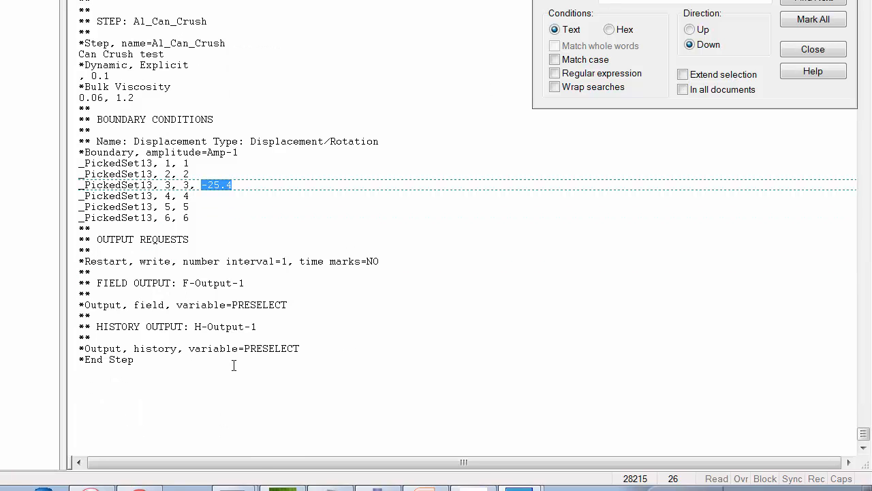
Step: Switch to Abaqus/CAE and animate the time history of the deformed can in Can_Fine_Mesh.odb
click(387, 488)
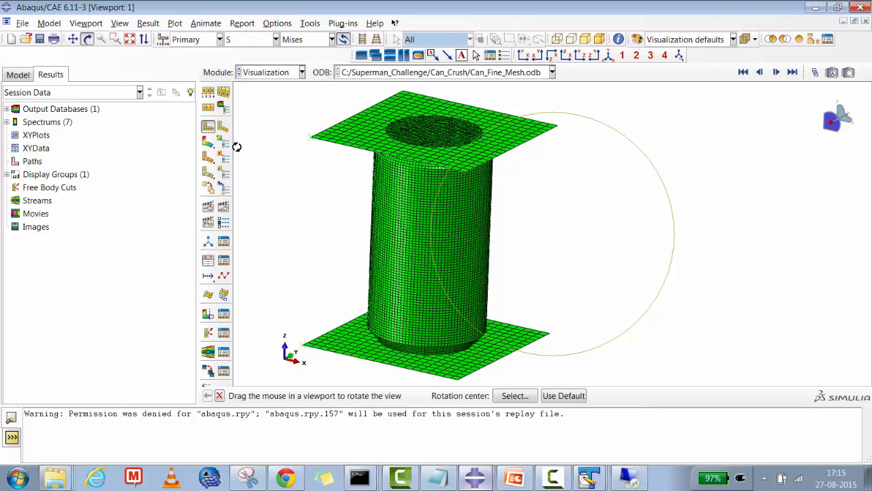
click(224, 207)
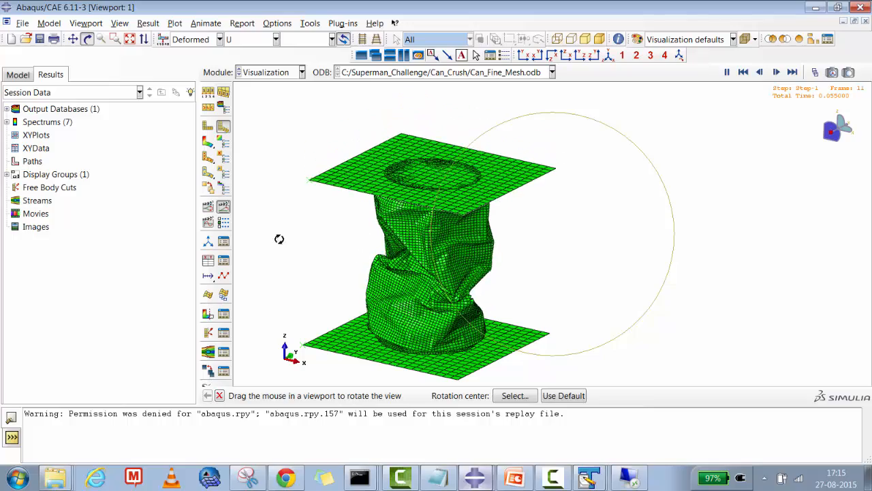
click(148, 23)
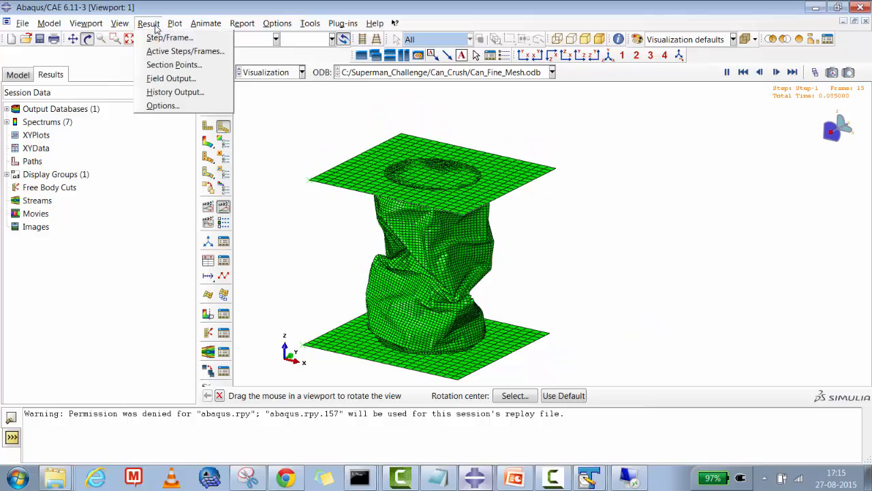
click(164, 94)
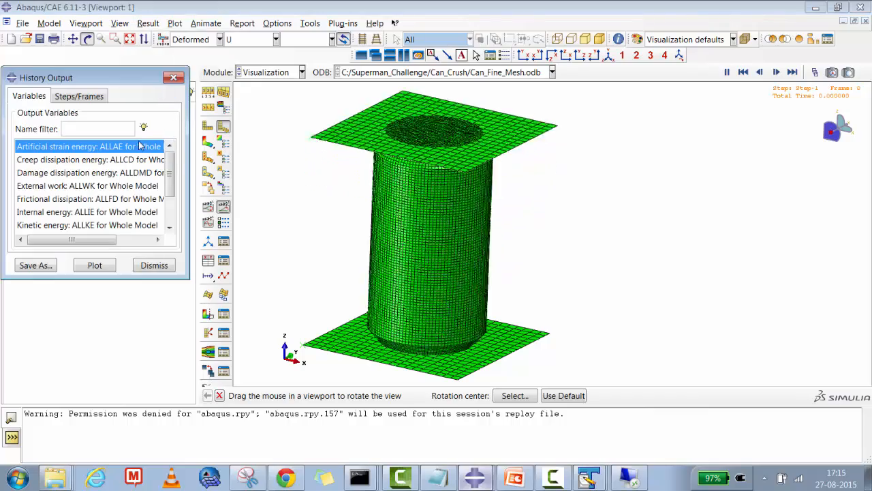
click(157, 264)
Step: Set the primary field output to spatial displacement U, Magnitude, and plot its contours on the deformed can
click(149, 23)
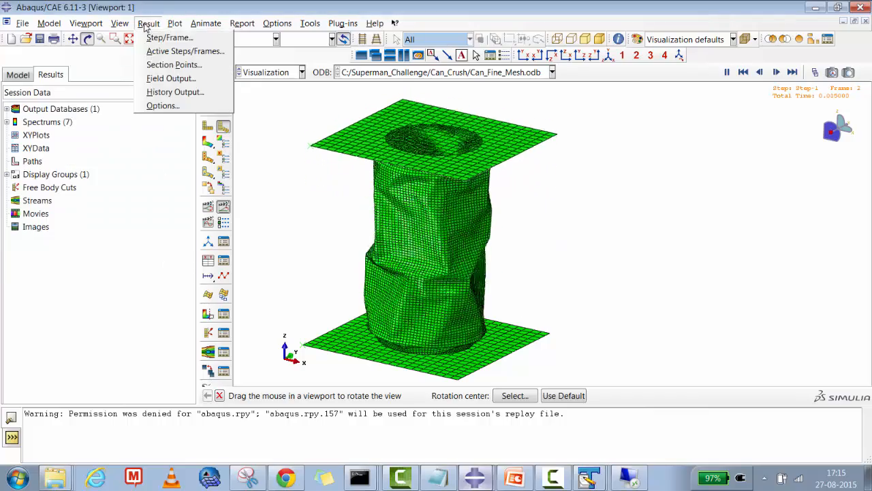
click(171, 79)
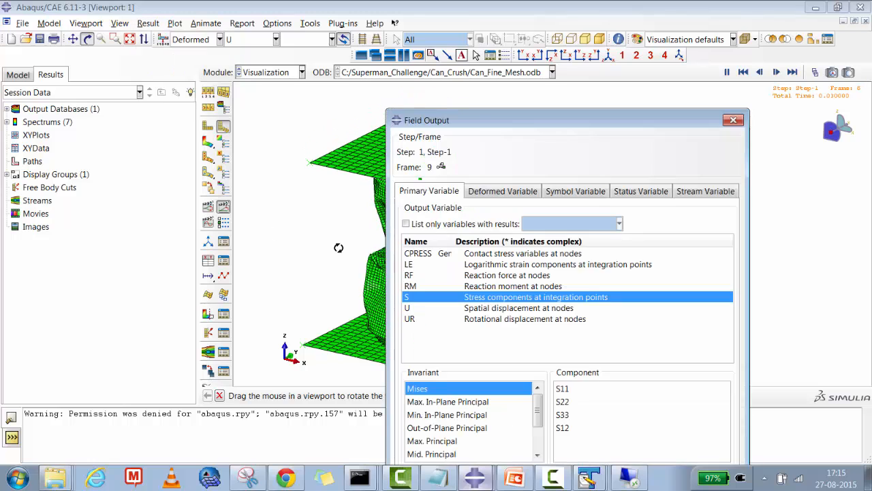
click(477, 307)
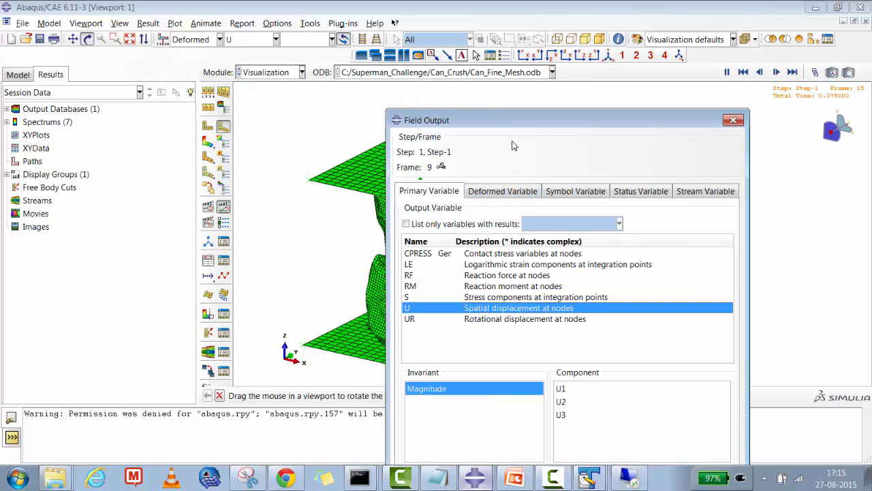
drag(511, 121, 479, 55)
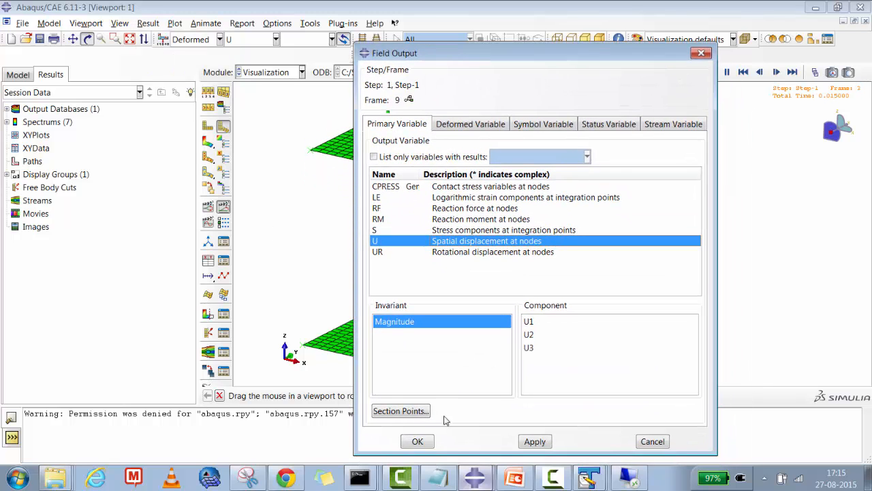
click(421, 441)
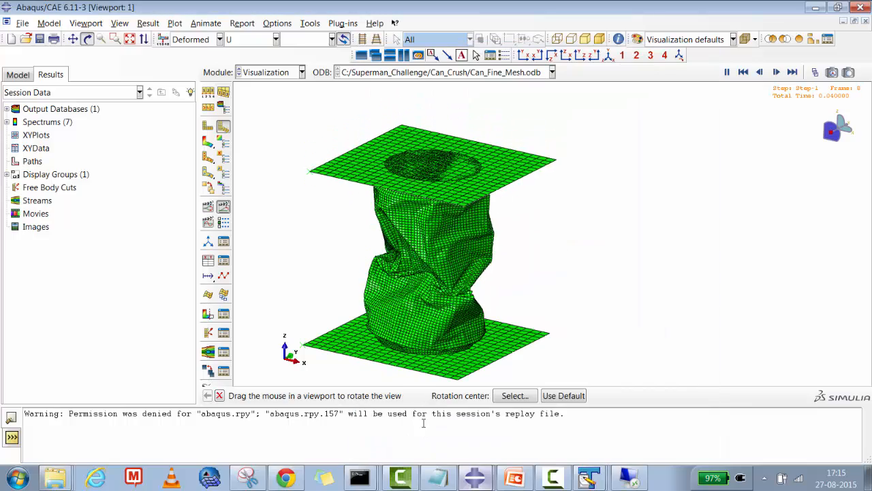
click(208, 143)
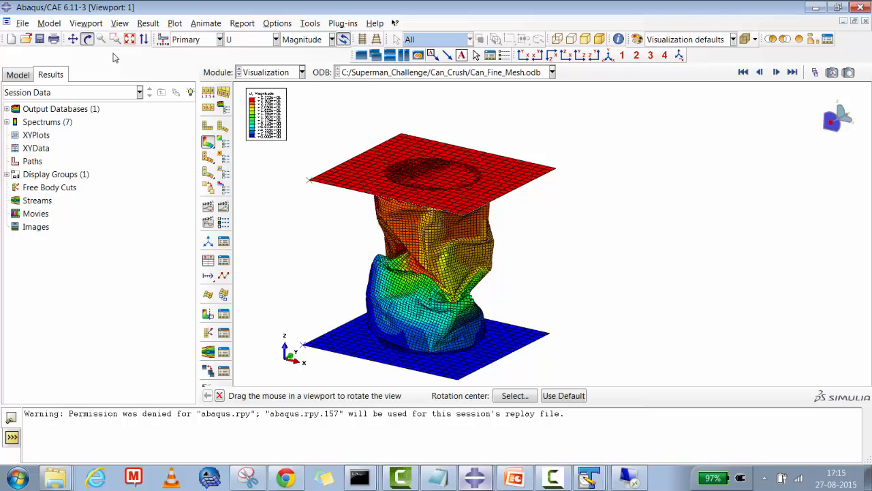
Step: Set the font size of the viewport legend to 14 points
click(92, 24)
click(130, 176)
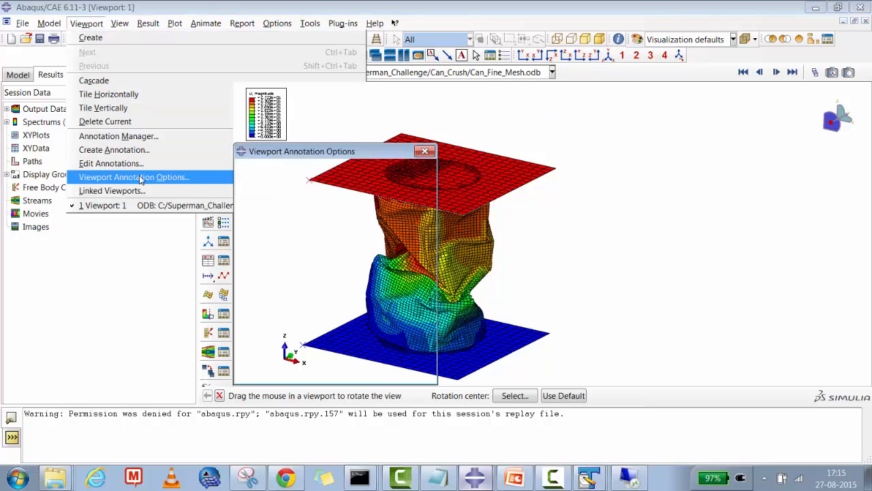
click(318, 170)
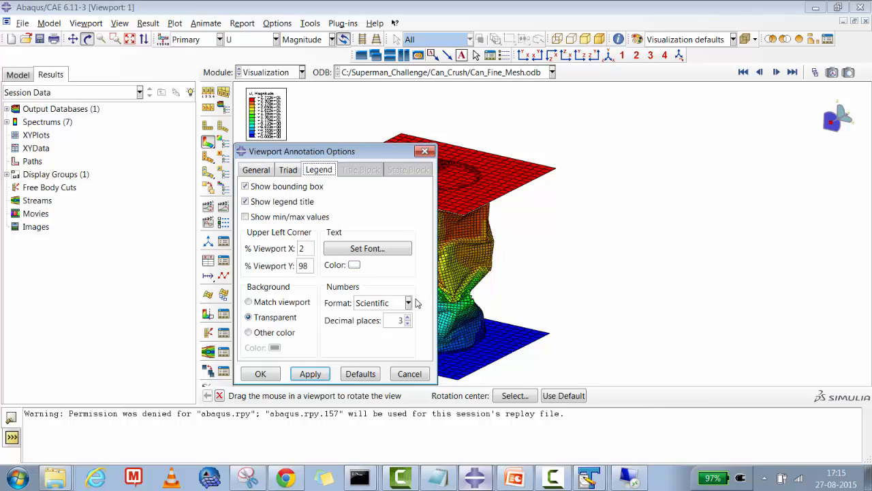
click(399, 249)
click(431, 247)
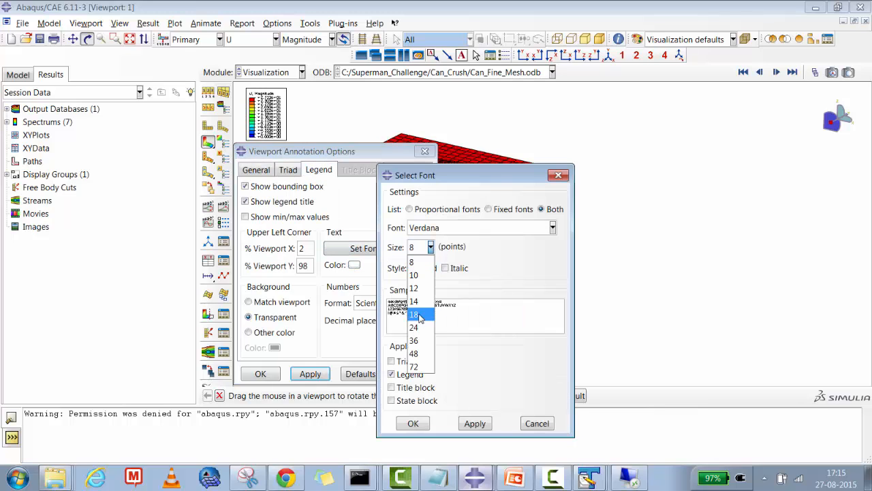
click(414, 301)
click(475, 423)
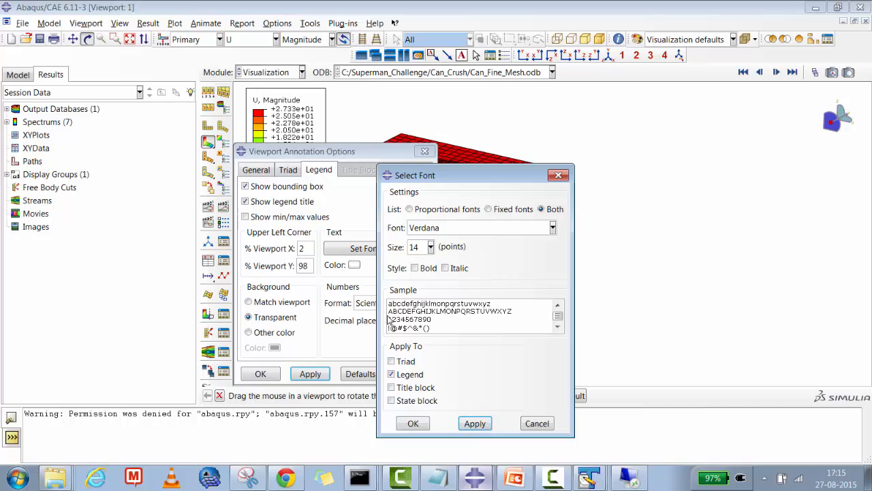
click(413, 424)
Step: Set the legend numbers to Fixed format with 1 decimal place and close the annotation options
click(407, 302)
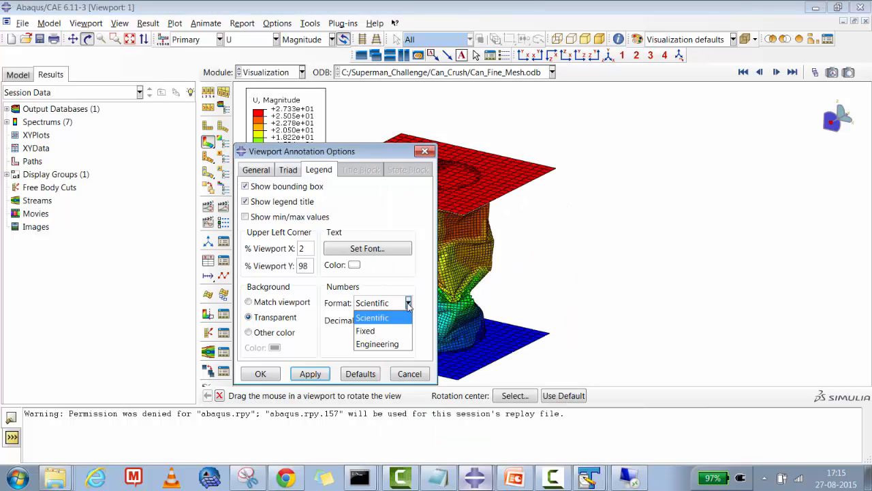
click(375, 331)
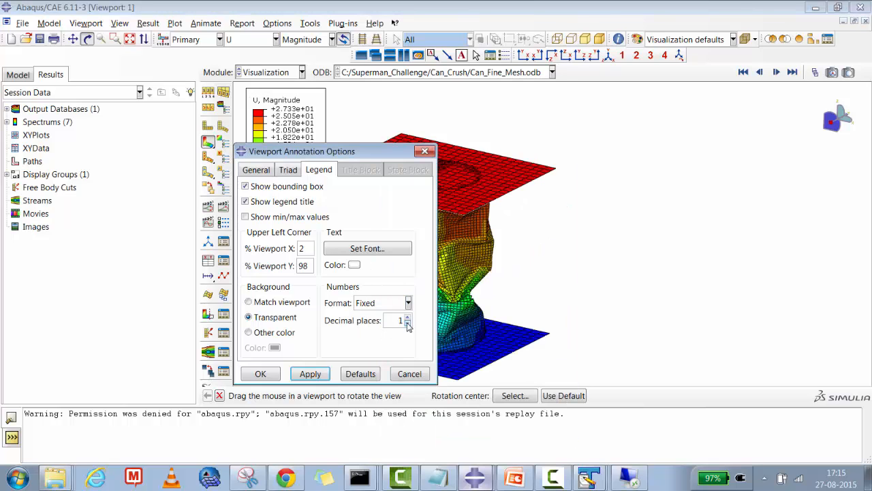
click(311, 374)
click(270, 375)
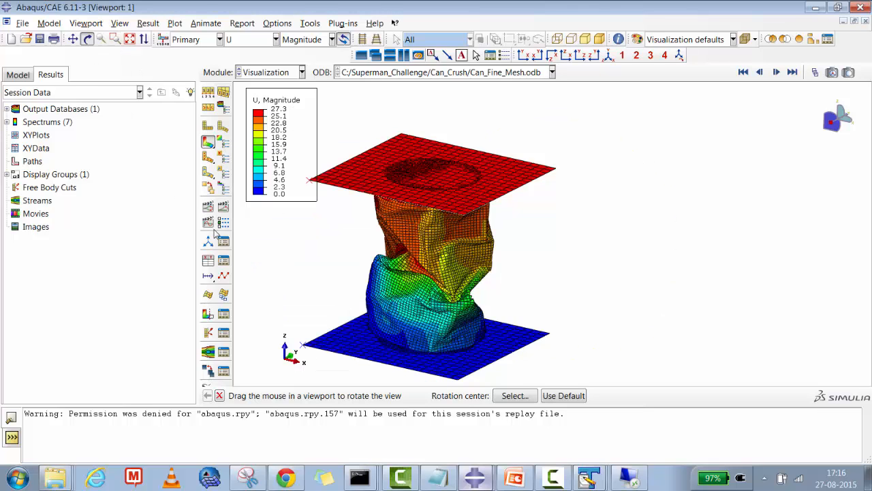
Step: Play the time history animation of the displacement contours on the crushing can
click(223, 208)
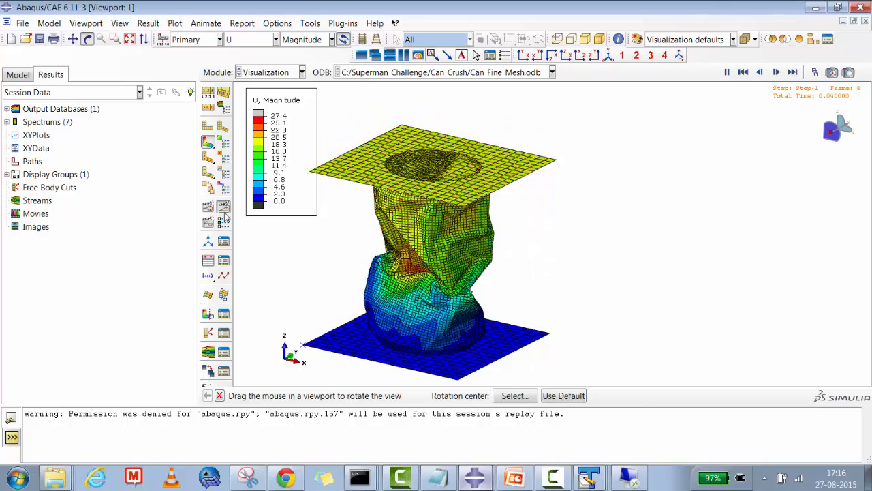
click(224, 212)
click(224, 211)
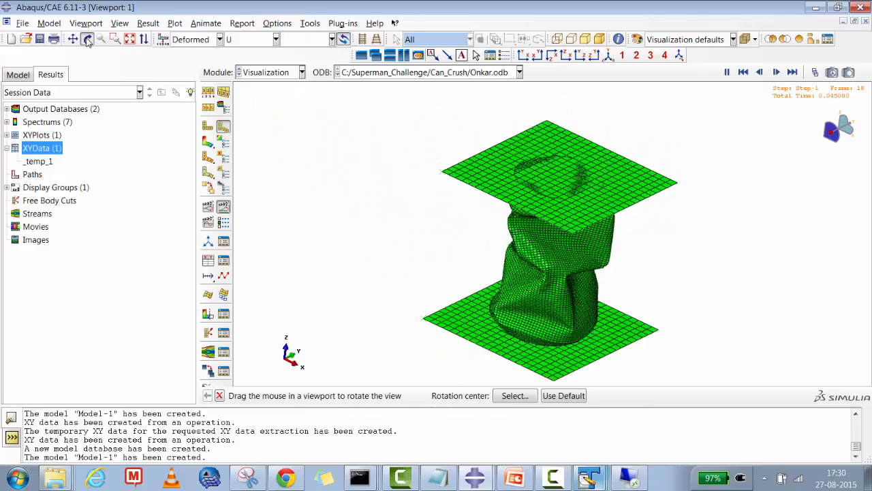
Step: Rotate the deformed can of Onkar.odb to examine its crushing from another angle
drag(503, 192, 518, 180)
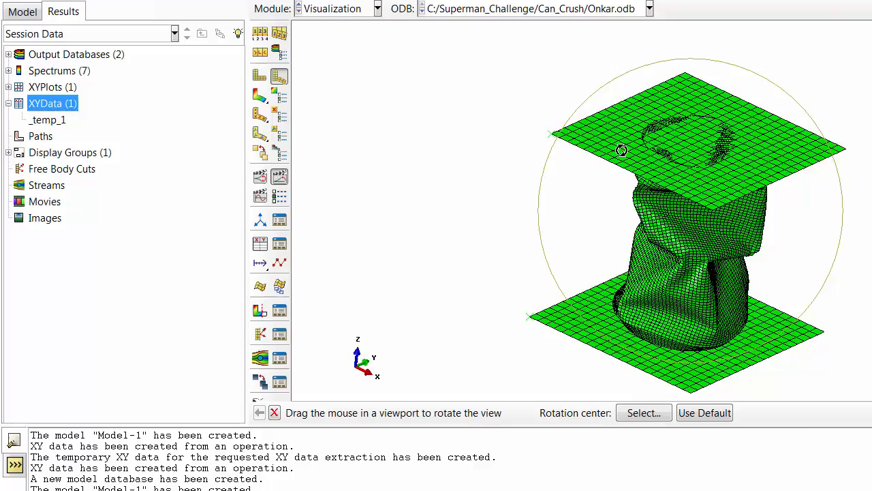
drag(621, 151, 610, 148)
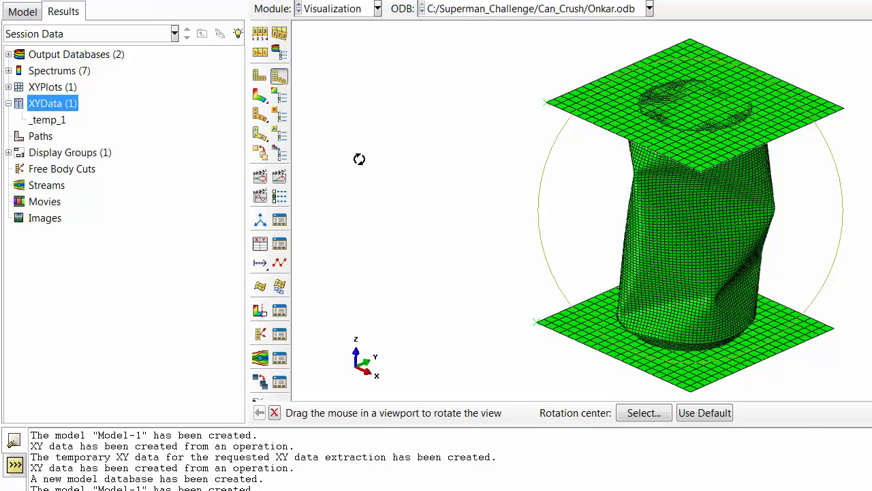
Step: Start extracting XY data from ODB field output, using the Unique Nodal magnitudes of reaction force RF and spatial displacement U
double_click(44, 105)
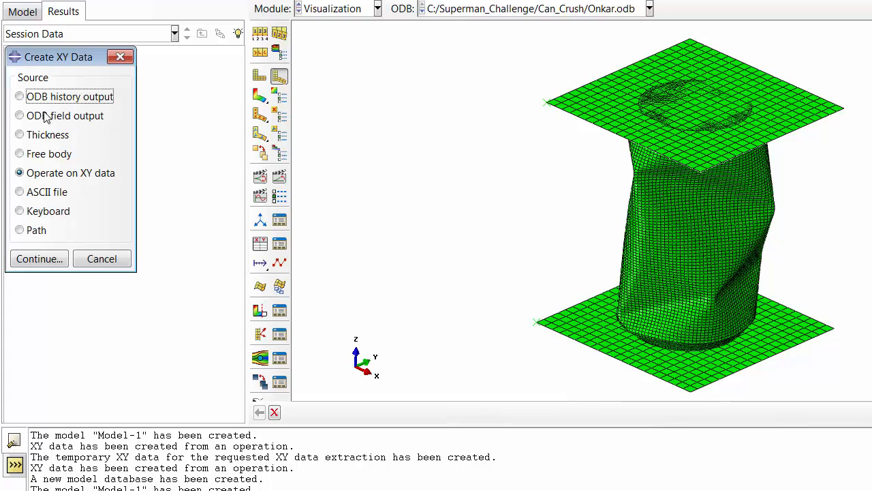
click(37, 117)
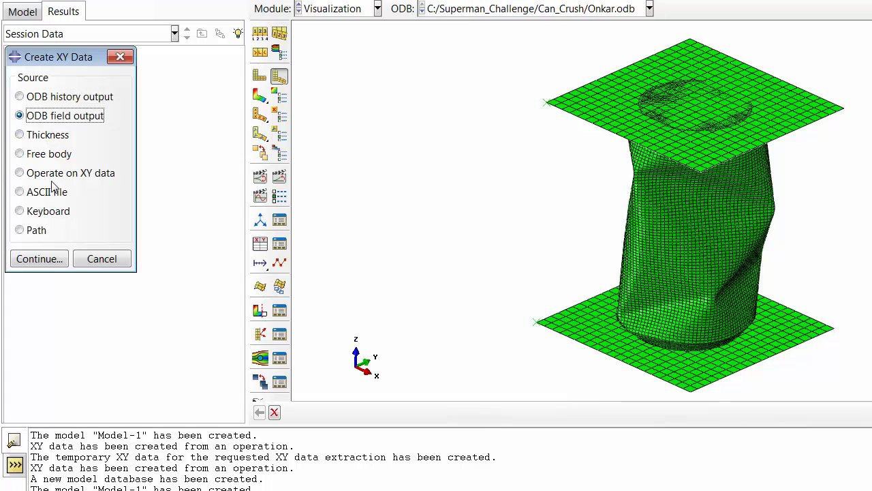
click(61, 258)
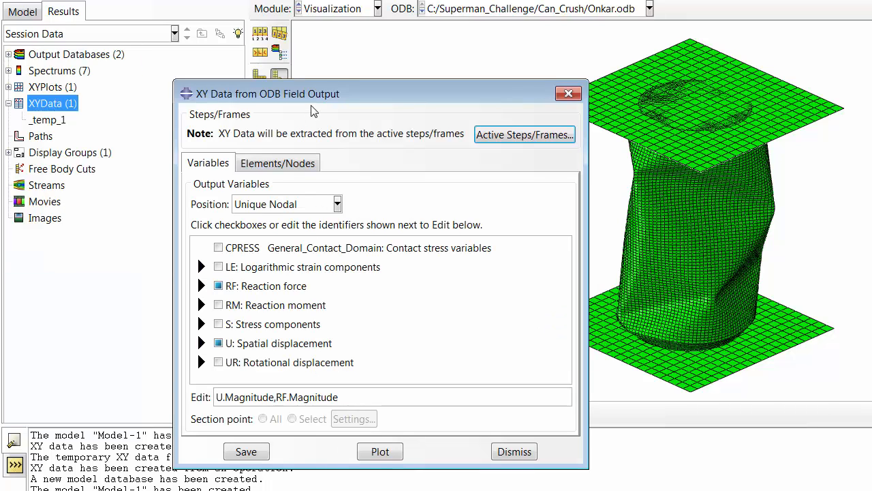
drag(313, 97, 313, 18)
click(201, 207)
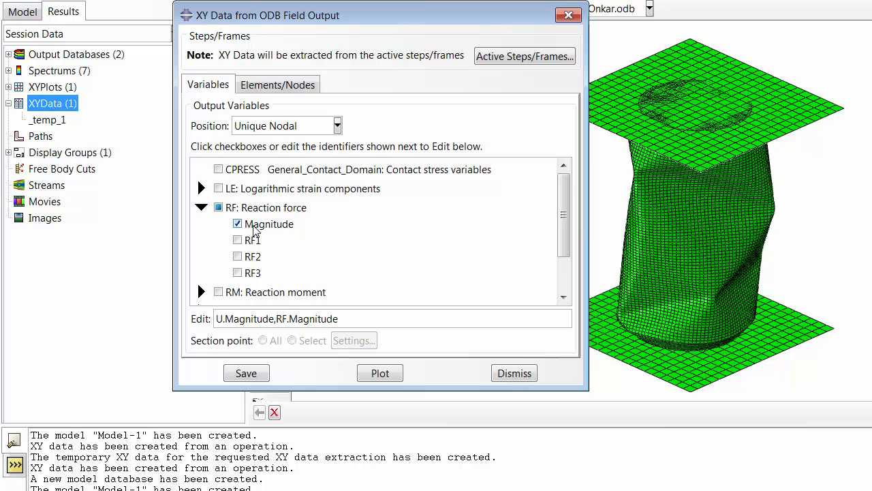
drag(565, 236, 565, 260)
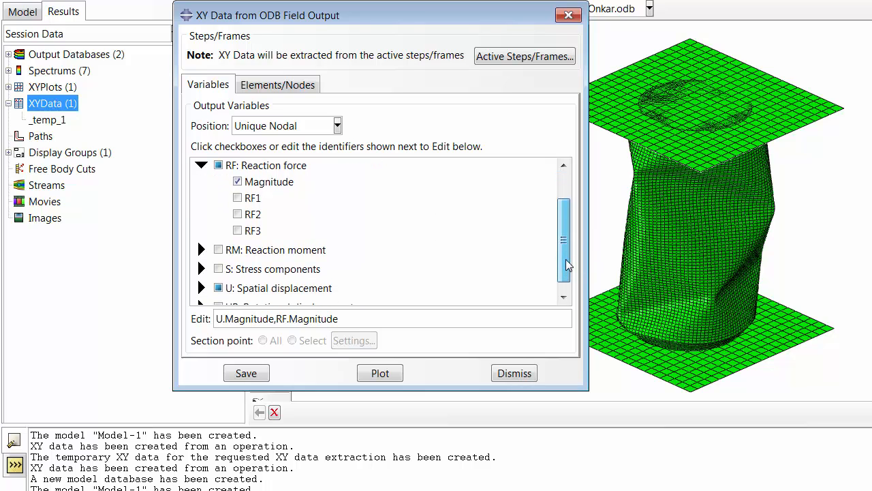
click(202, 287)
drag(559, 248, 561, 282)
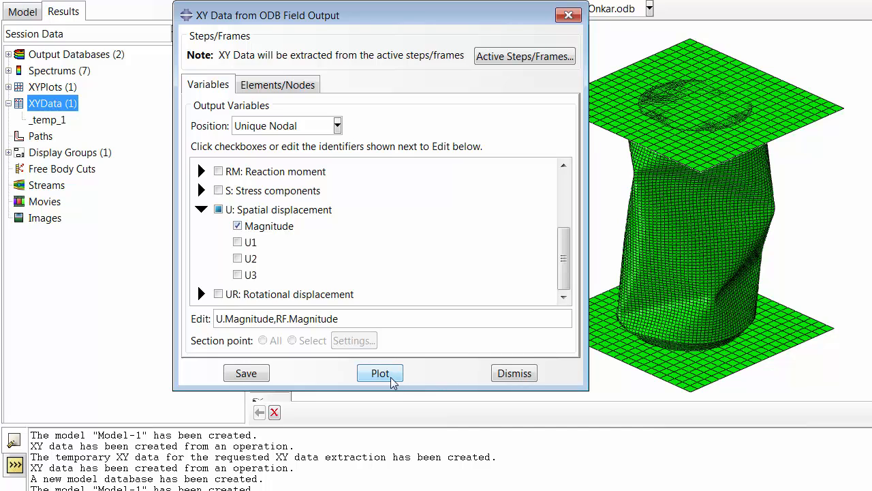
click(277, 129)
click(272, 192)
Step: Plot the extracted variables for the node set REFERENCE_POINT_APPLICATOR-1 and dismiss the extraction dialog
click(275, 86)
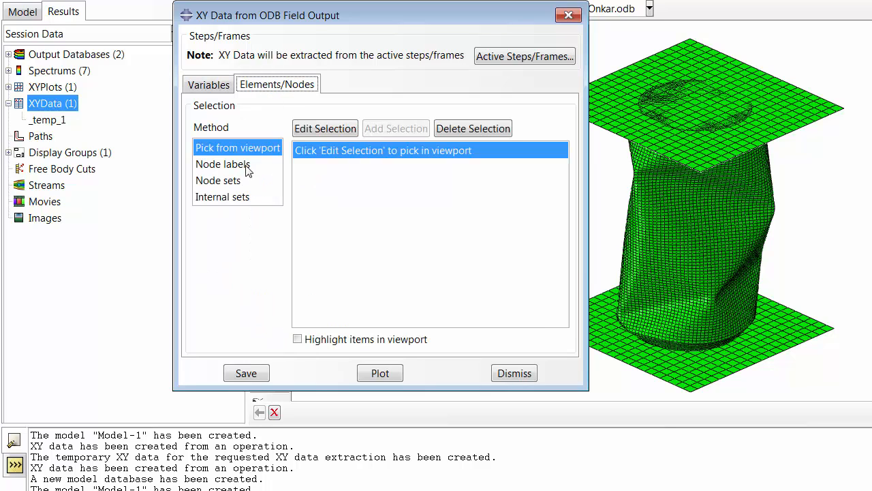
click(232, 183)
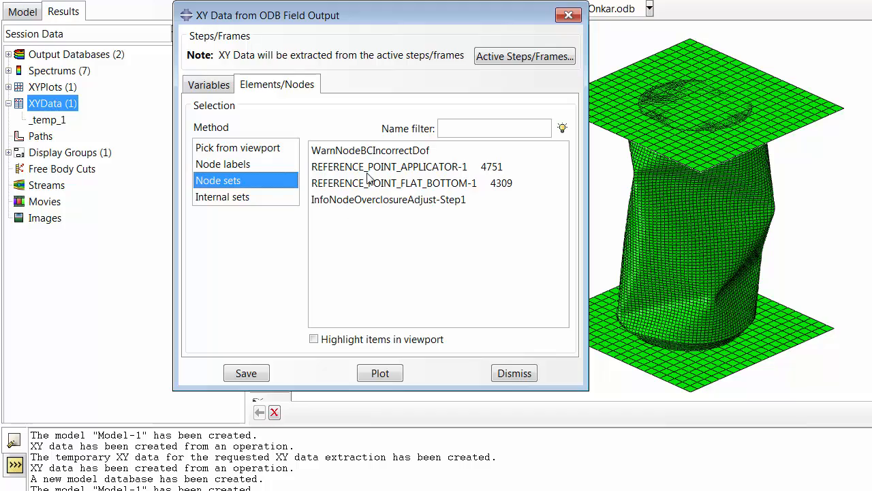
click(442, 170)
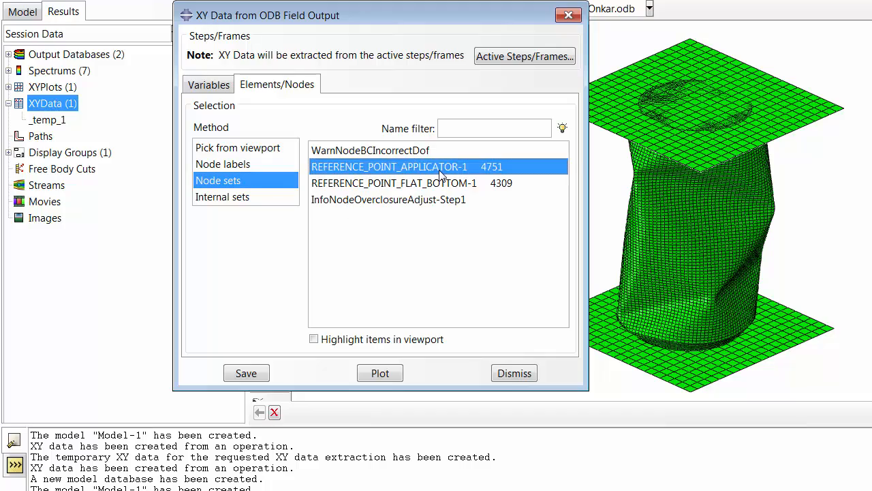
click(392, 374)
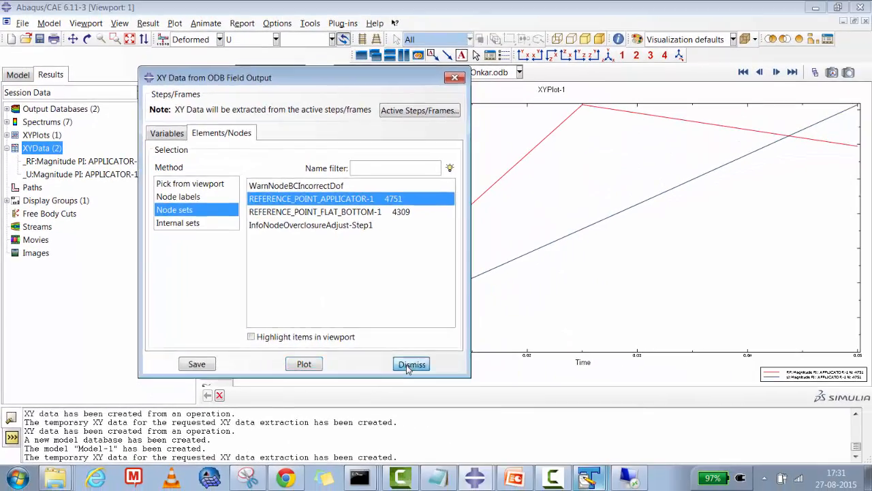
click(514, 372)
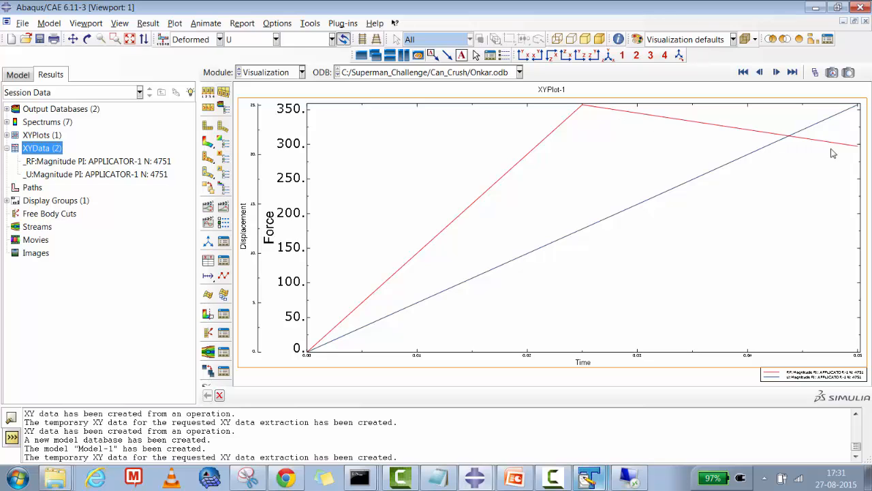
Step: Start an Operate on XY data expression with the combine(X,X) operator
double_click(41, 149)
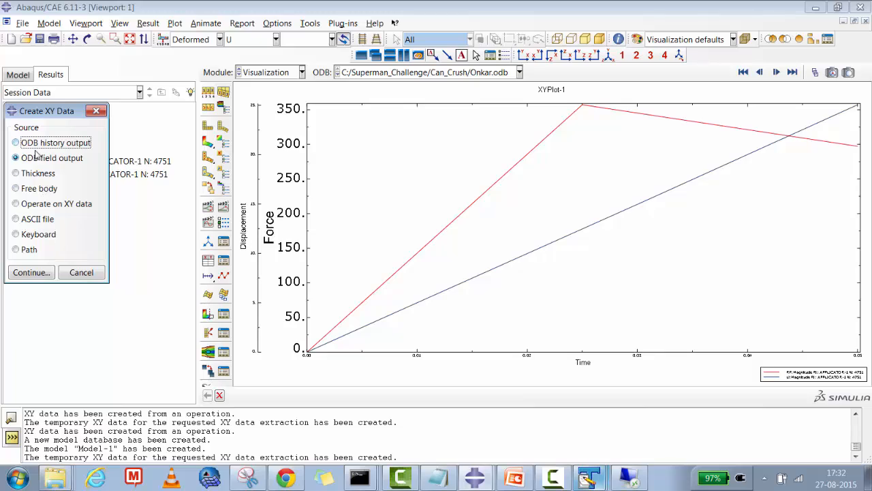
click(39, 204)
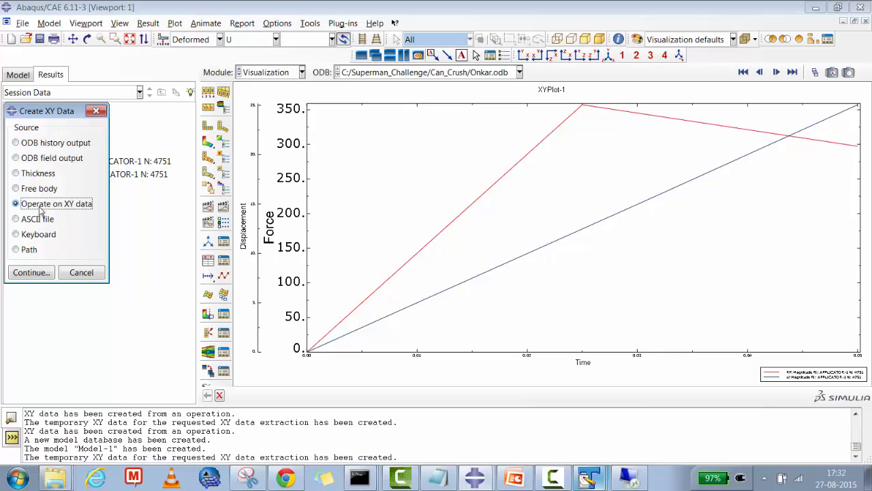
click(31, 272)
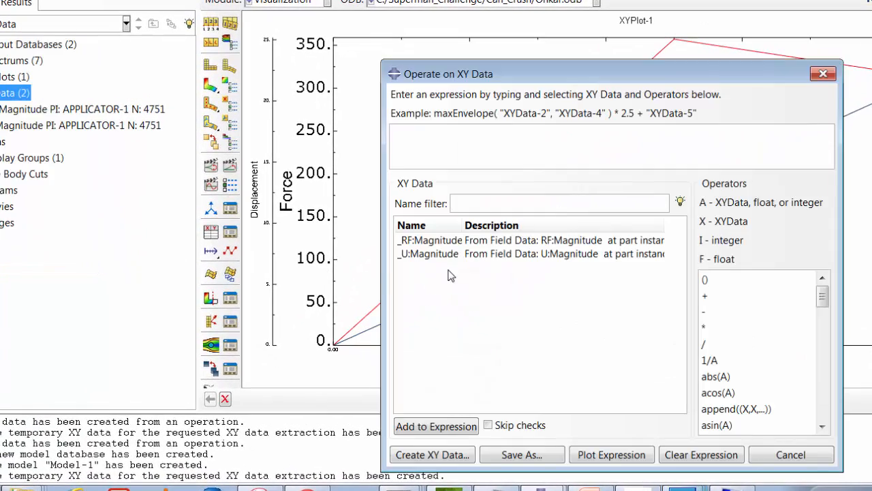
drag(829, 306, 830, 331)
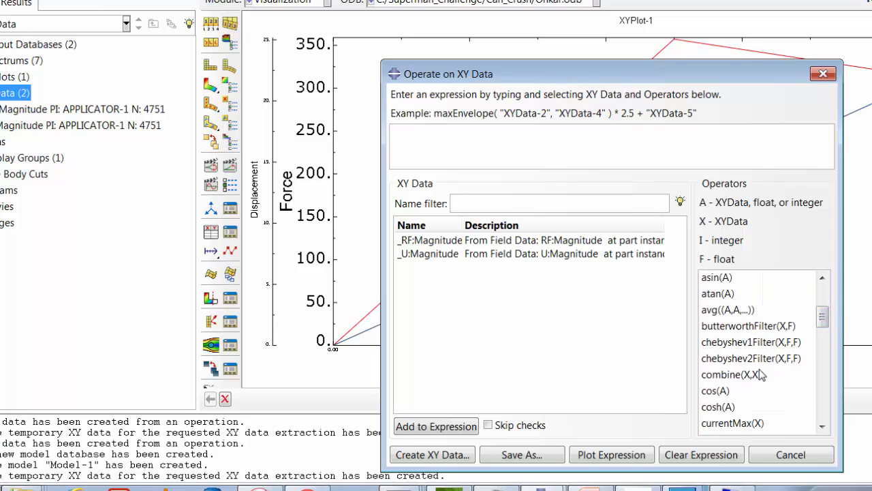
double_click(761, 375)
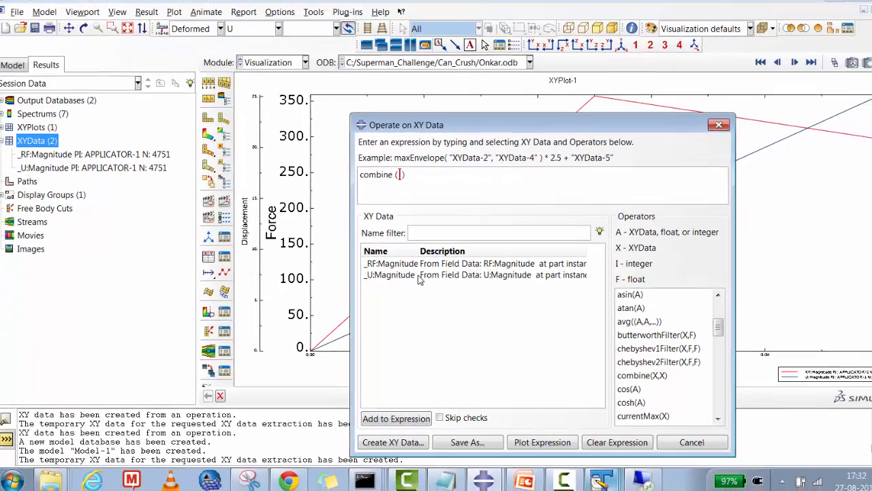
Step: Combine the applicator's U:Magnitude with its RF:Magnitude data, plot the expression as force versus displacement and close the dialog
click(467, 258)
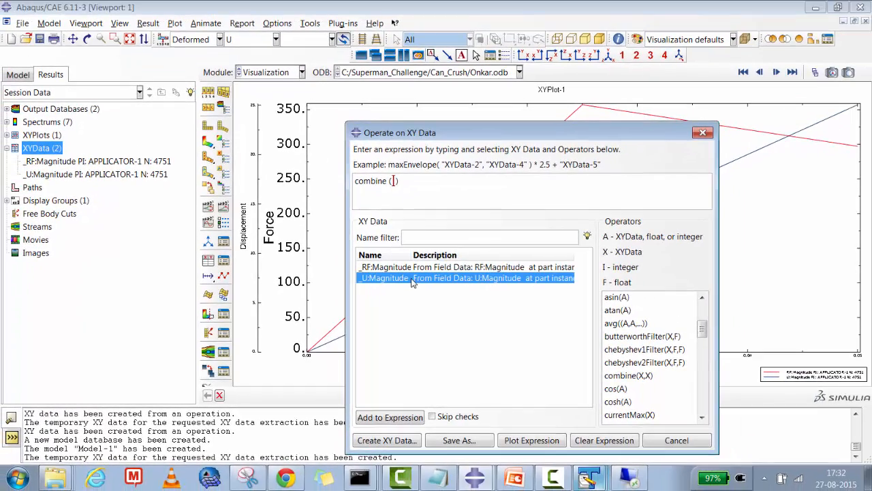
click(407, 418)
click(398, 268)
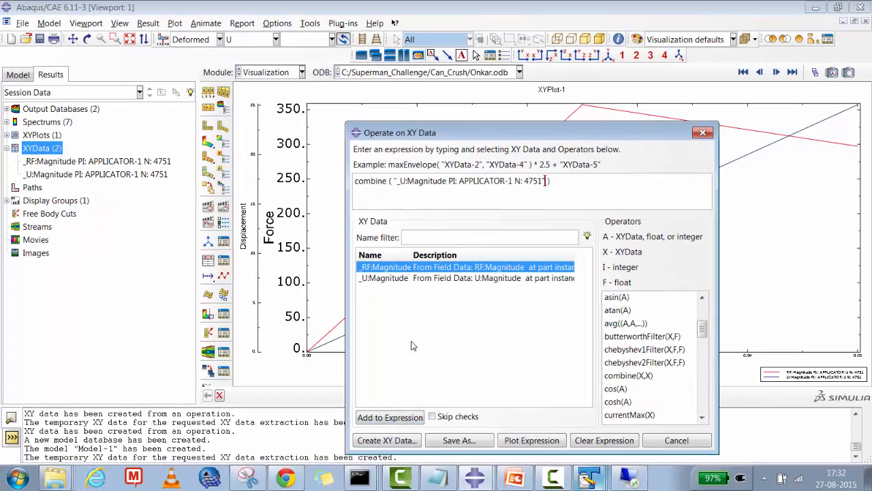
click(404, 418)
click(531, 441)
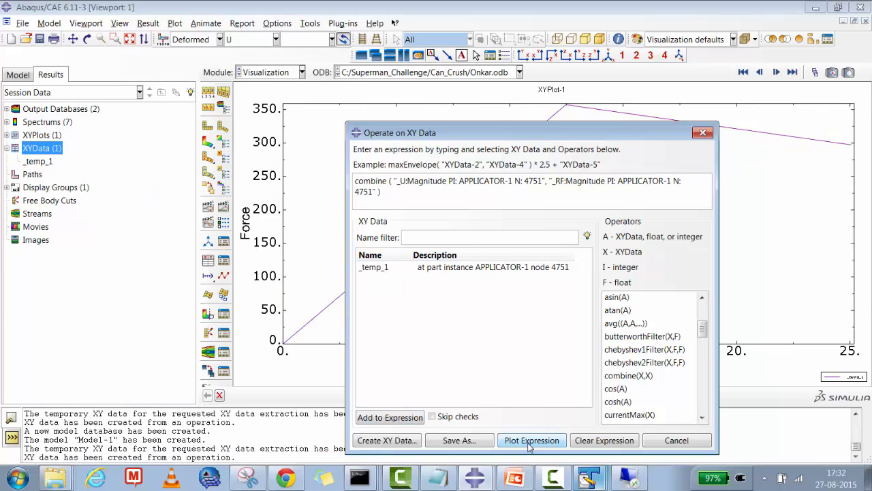
click(657, 442)
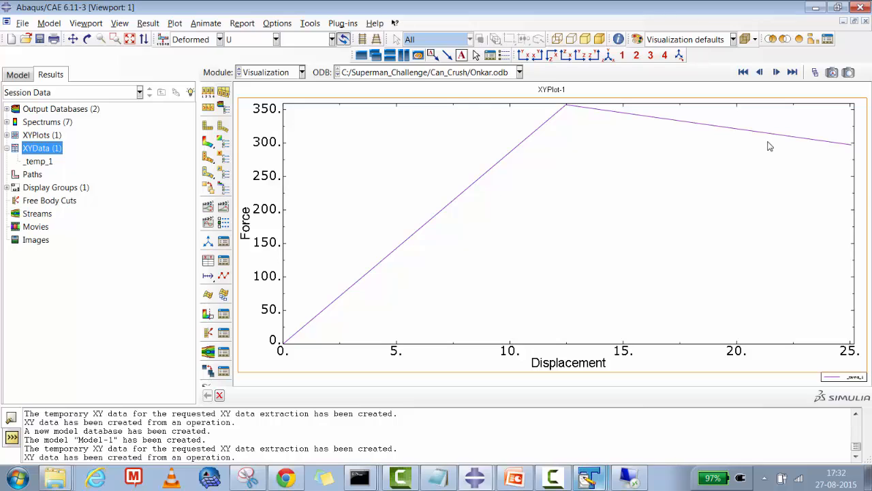
Step: Switch to PowerPoint and start the slide show of Soda_Can_Crush_Abaqus.pptx from the "Can Crush using Abaqus Explicit" slide
click(517, 478)
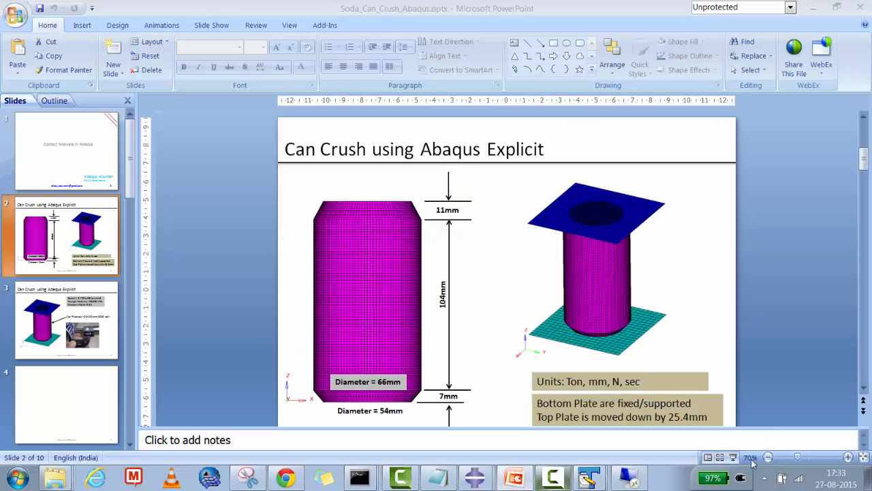
click(734, 458)
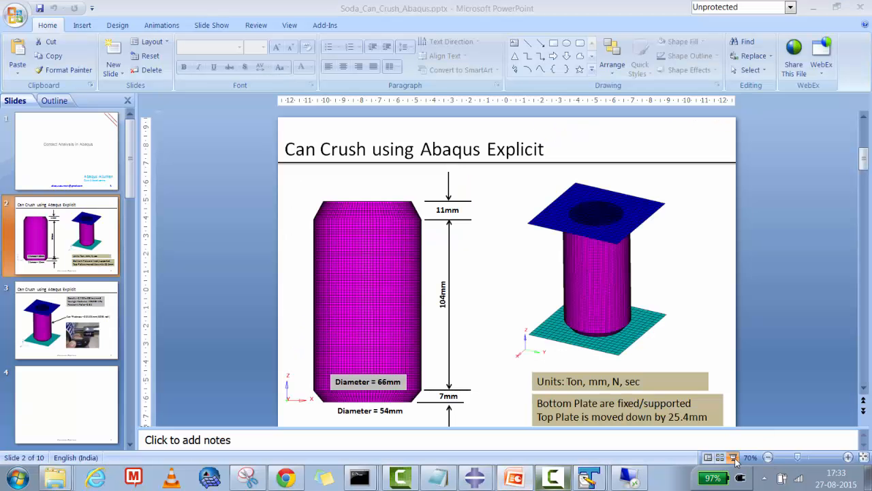